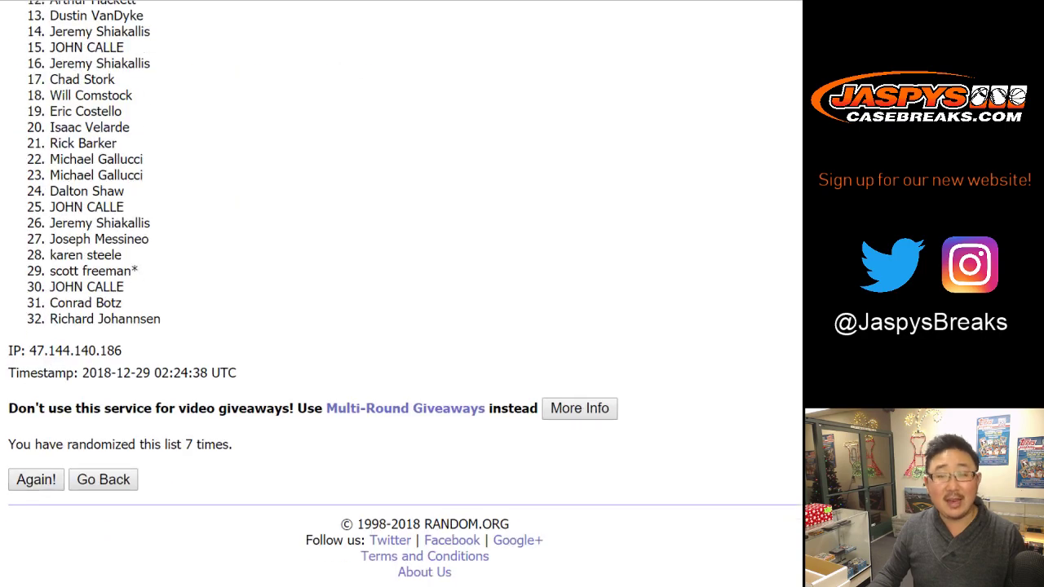
Step: Copy all 32 randomized participant names and paste them into the Google Sheets mixer spreadsheet starting at cell A1
scroll(400, 294, "down", 5)
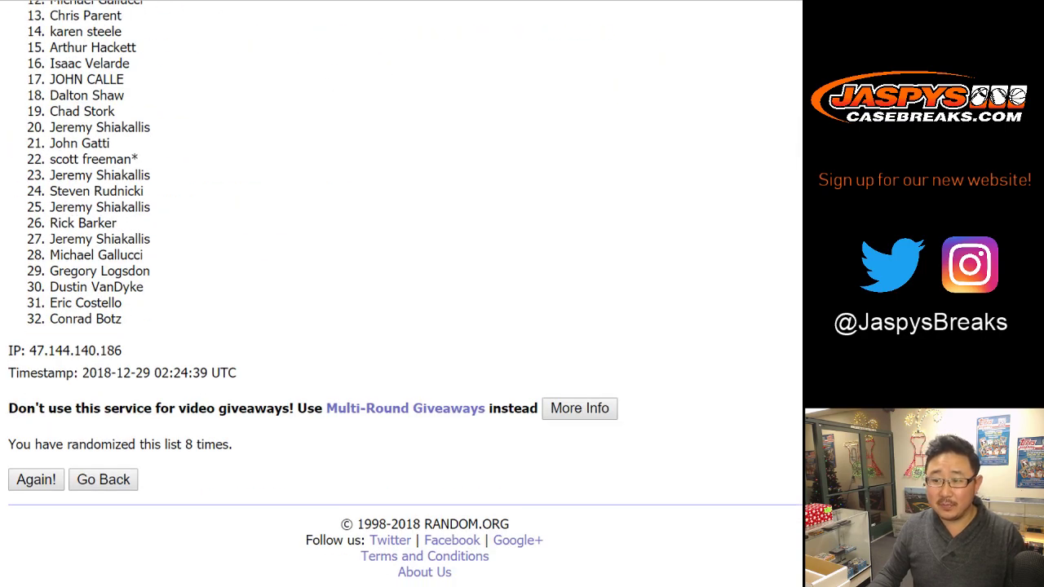
scroll(406, 294, "up", 6)
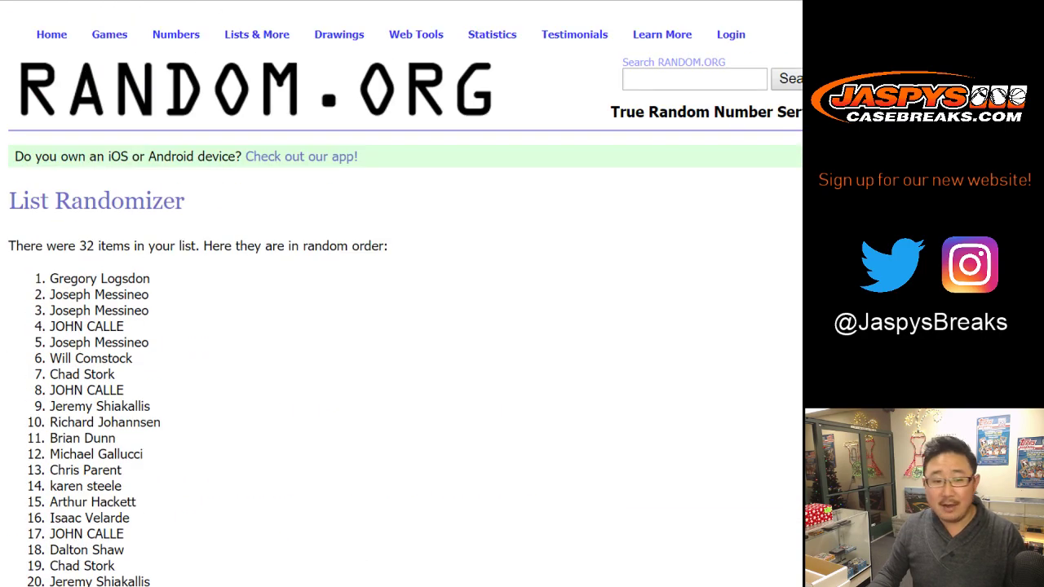
left_click_drag(49, 278, 122, 319)
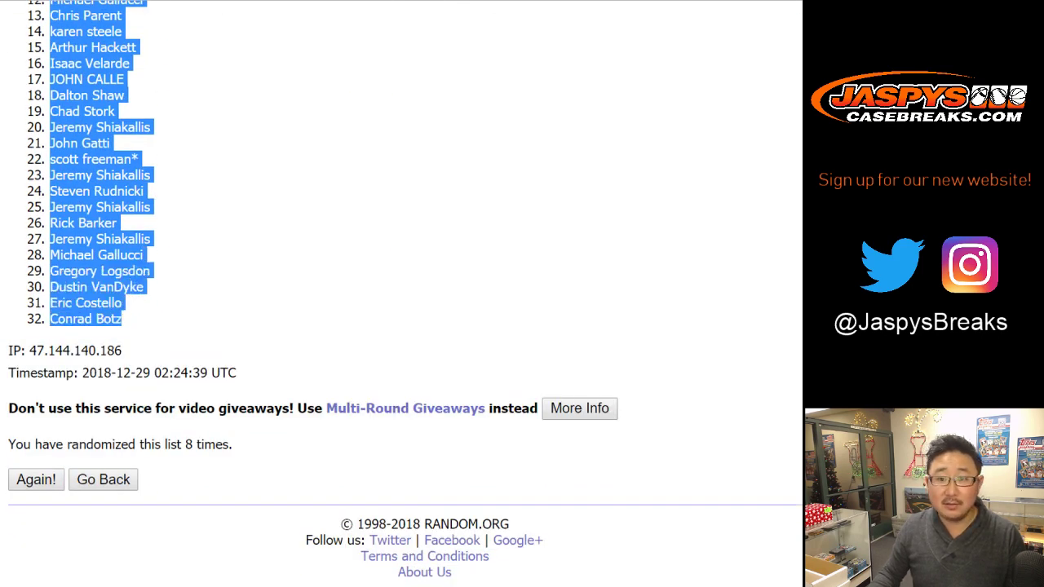
key("ctrl+Tab")
left_click(111, 110)
right_click(111, 110)
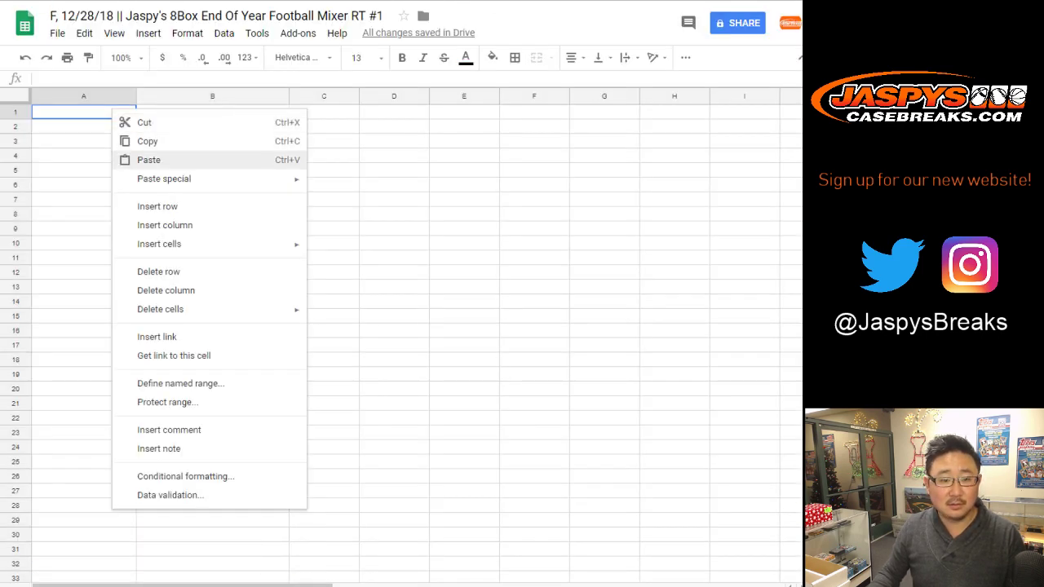
left_click(150, 160)
Step: Switch to the RANDOM.ORG list of 32 football teams and randomize it eight times
key("ctrl+Tab")
key("ctrl+Tab")
scroll(406, 326, "down", 3)
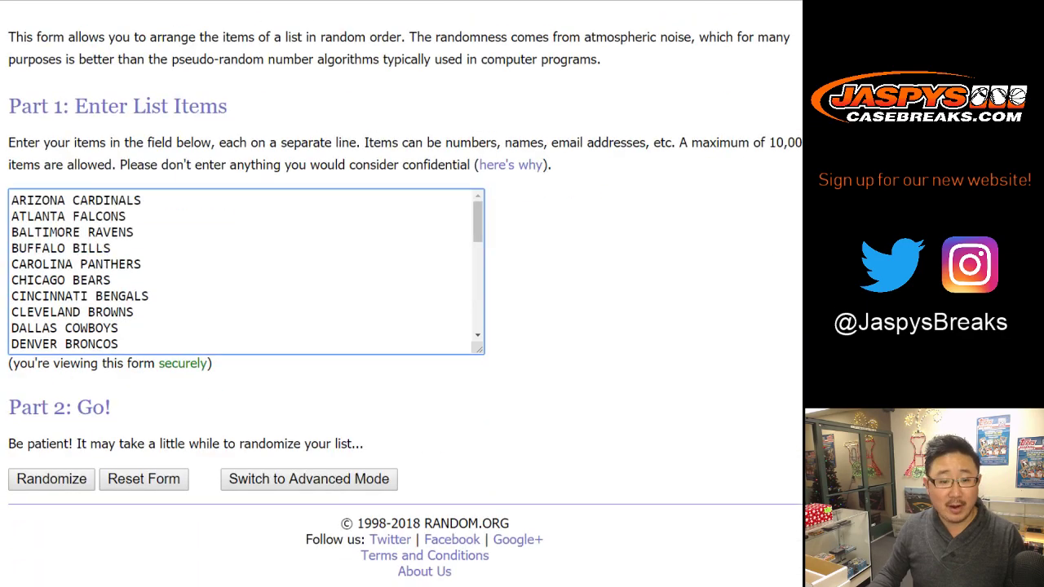
left_click(49, 480)
scroll(49, 479, "down", 5)
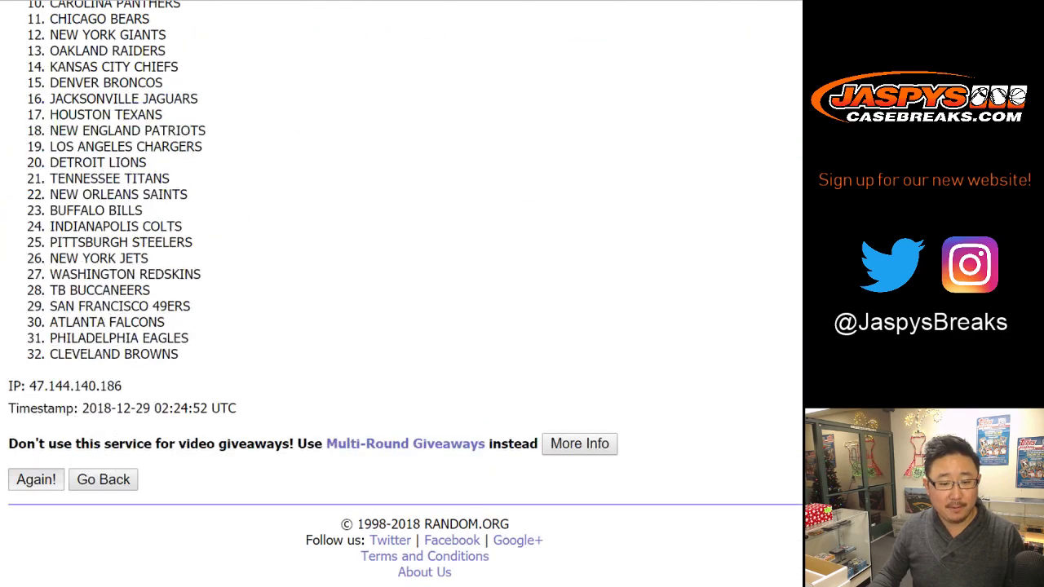
left_click(36, 478)
scroll(36, 479, "down", 5)
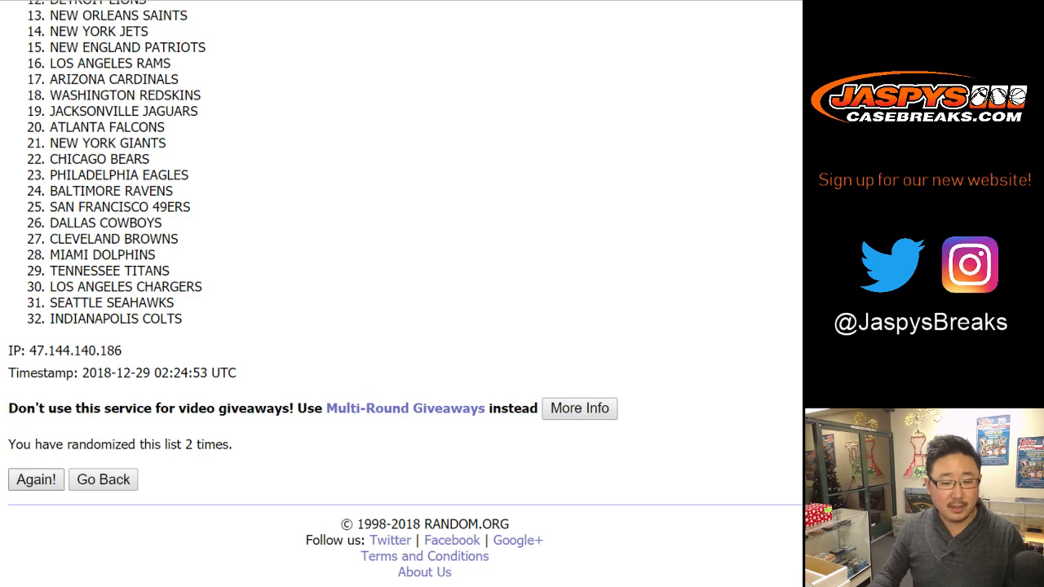
left_click(35, 479)
scroll(36, 479, "down", 5)
left_click(35, 479)
scroll(36, 479, "down", 5)
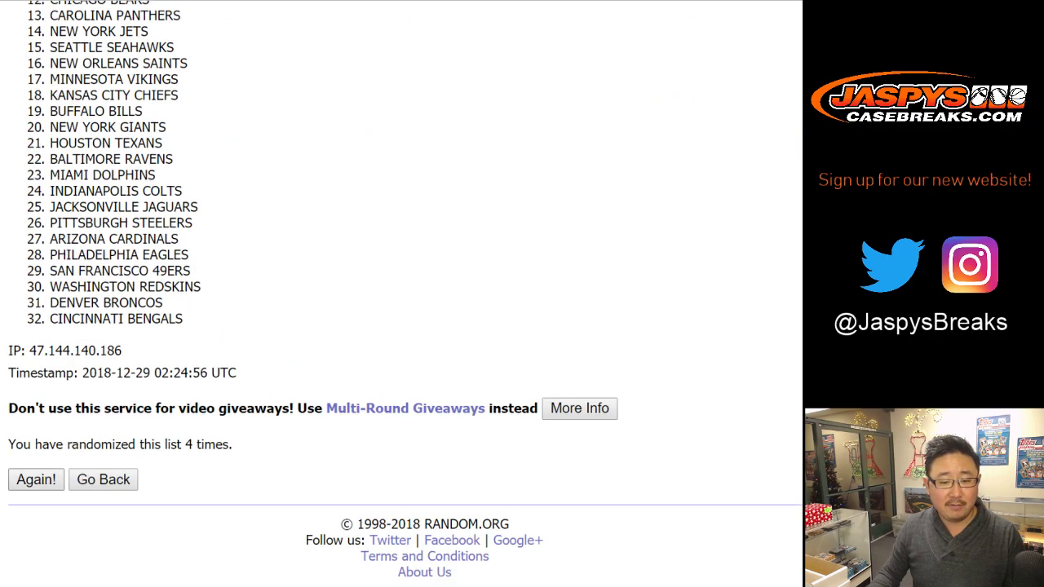
left_click(35, 479)
scroll(36, 479, "down", 5)
left_click(36, 479)
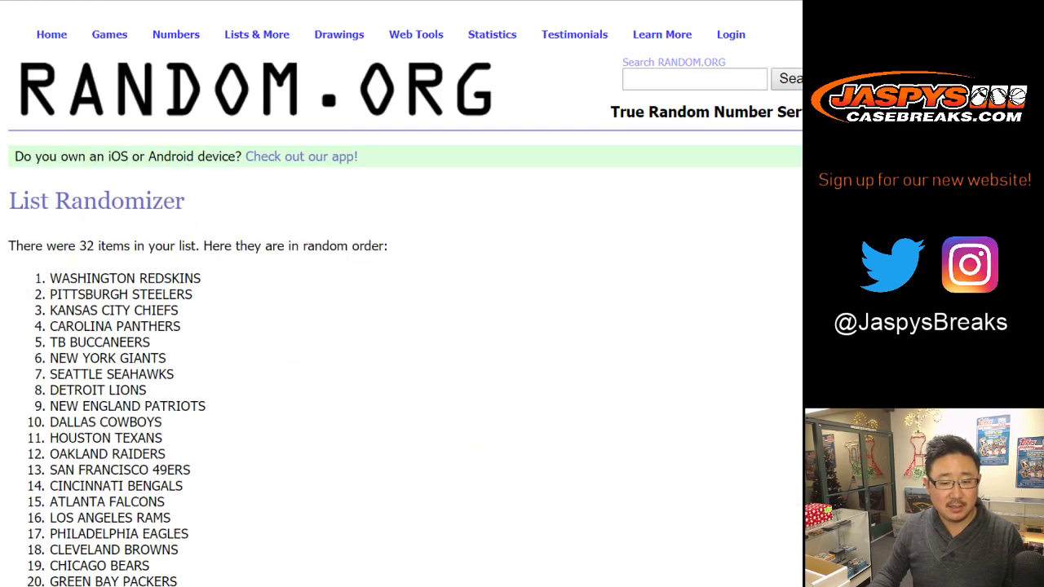
scroll(36, 479, "down", 5)
left_click(36, 479)
scroll(36, 479, "down", 5)
left_click(36, 479)
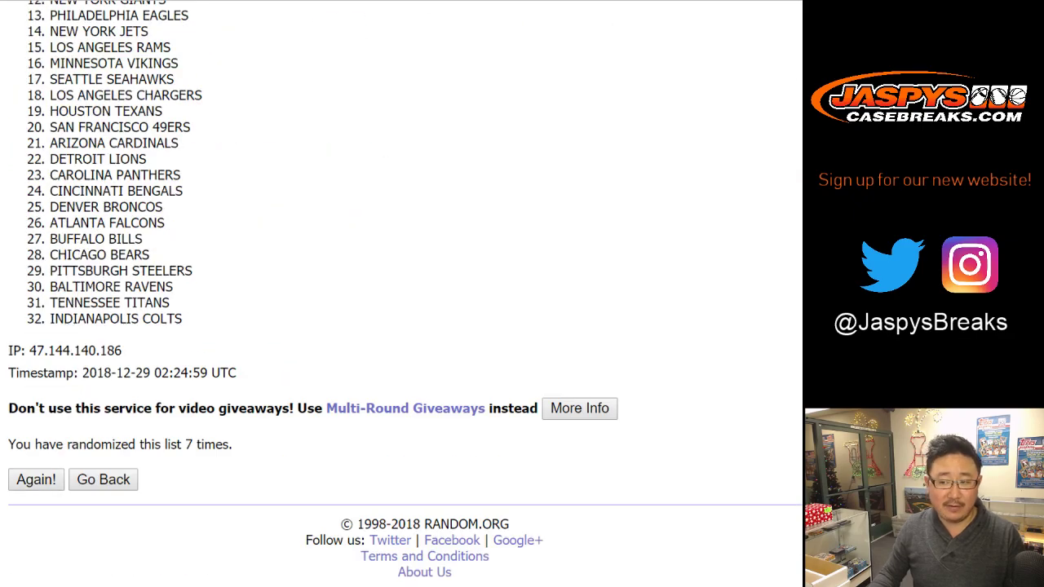
scroll(36, 479, "down", 5)
Step: Copy the full randomized team list and paste it into the Google Sheets spreadsheet starting at cell B1
scroll(401, 294, "up", 6)
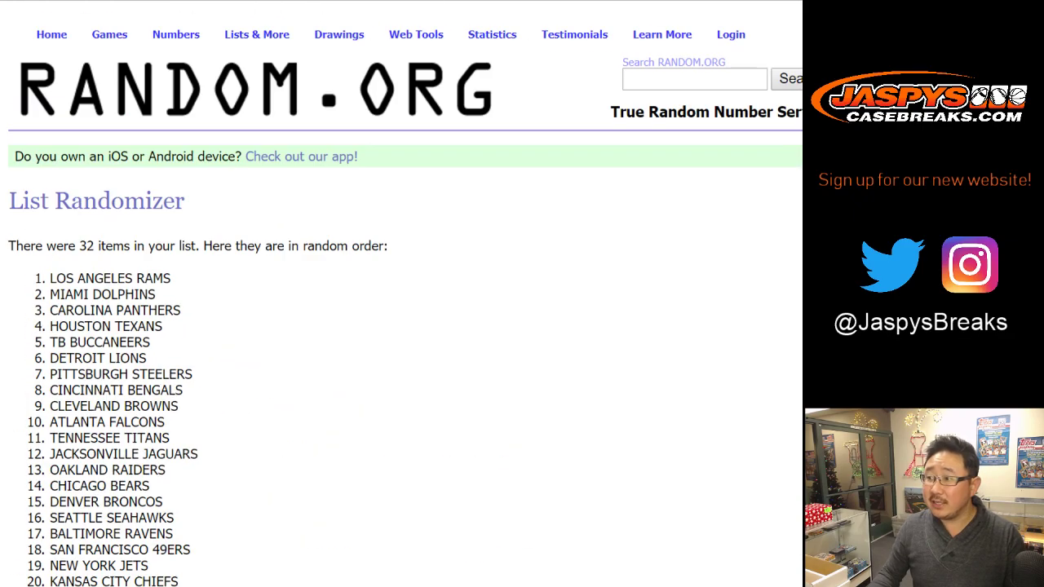
left_click_drag(49, 279, 166, 318)
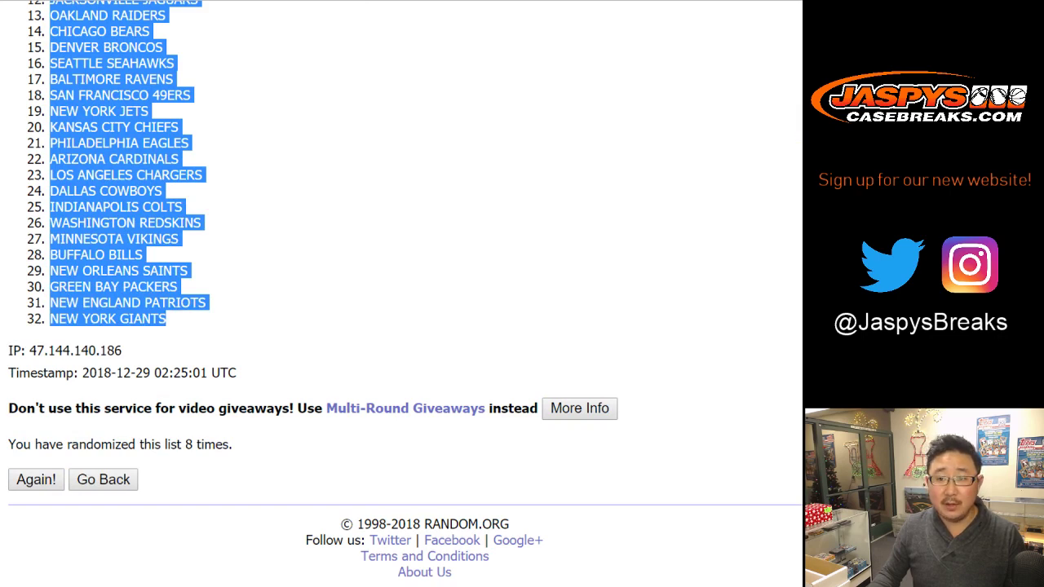
key("ctrl+c")
key("alt+Tab")
left_click(231, 112)
right_click(231, 112)
left_click(253, 166)
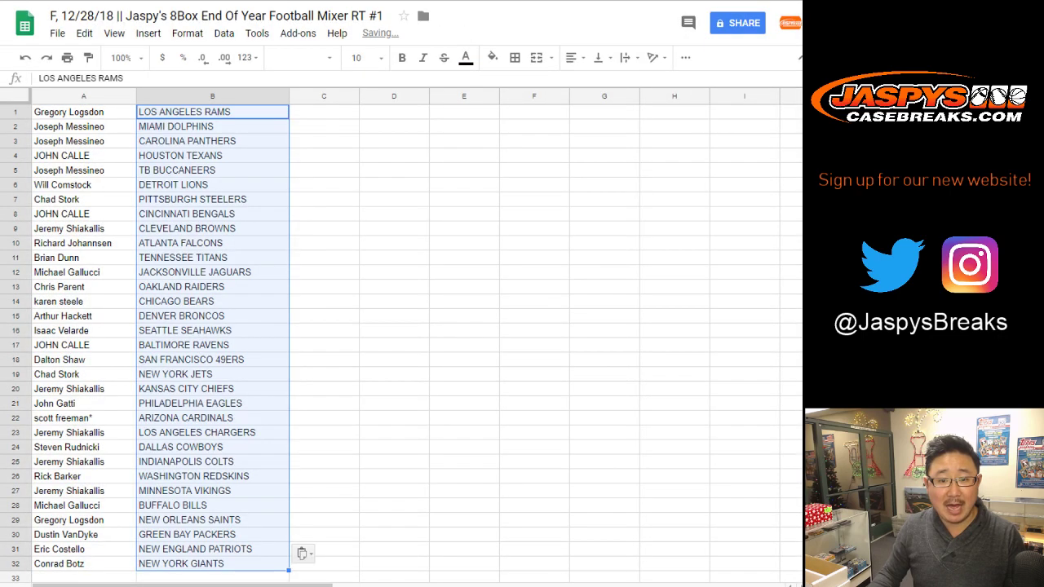
Step: Set the font of the entire sheet to Helvetica Neue at size 13
left_click(15, 96)
left_click(303, 58)
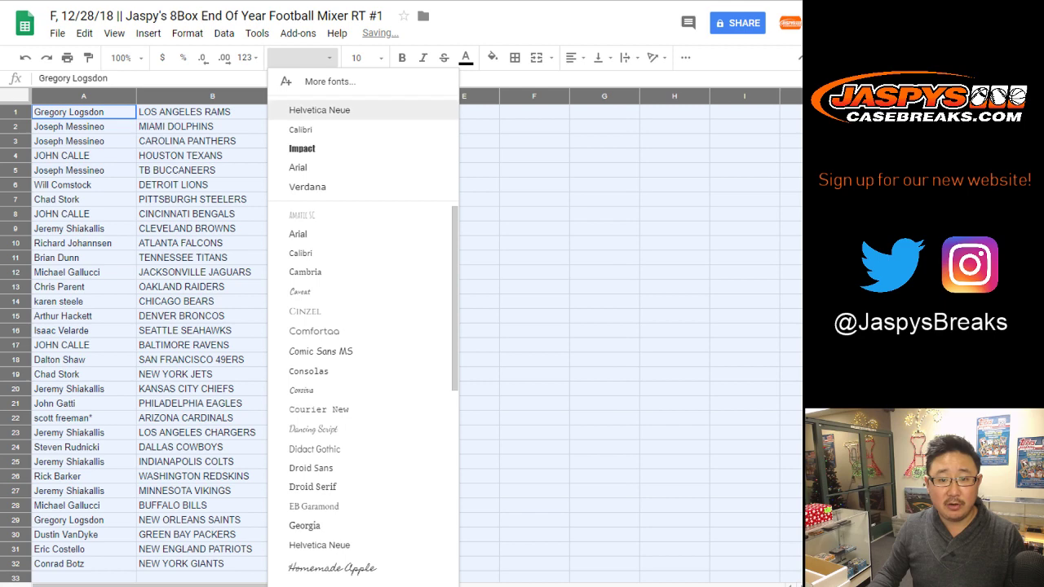
left_click(322, 110)
left_click(380, 58)
key("BackSpace")
type("3")
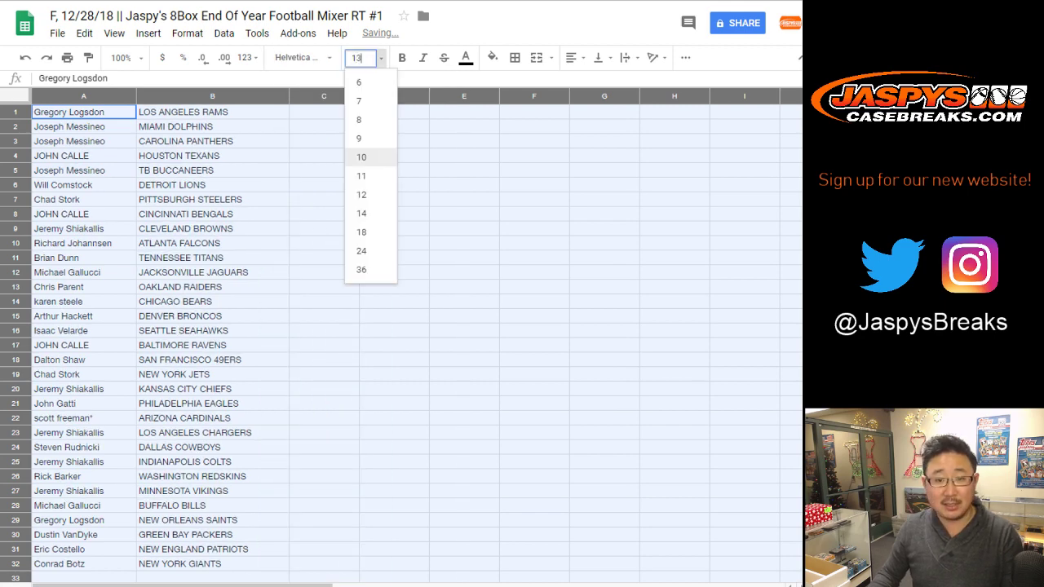
key("Return")
Step: Widen column A slightly to fit the participant names and set the sheet zoom to 150%
left_click_drag(135, 96, 137, 96)
left_click(122, 57)
left_click(129, 176)
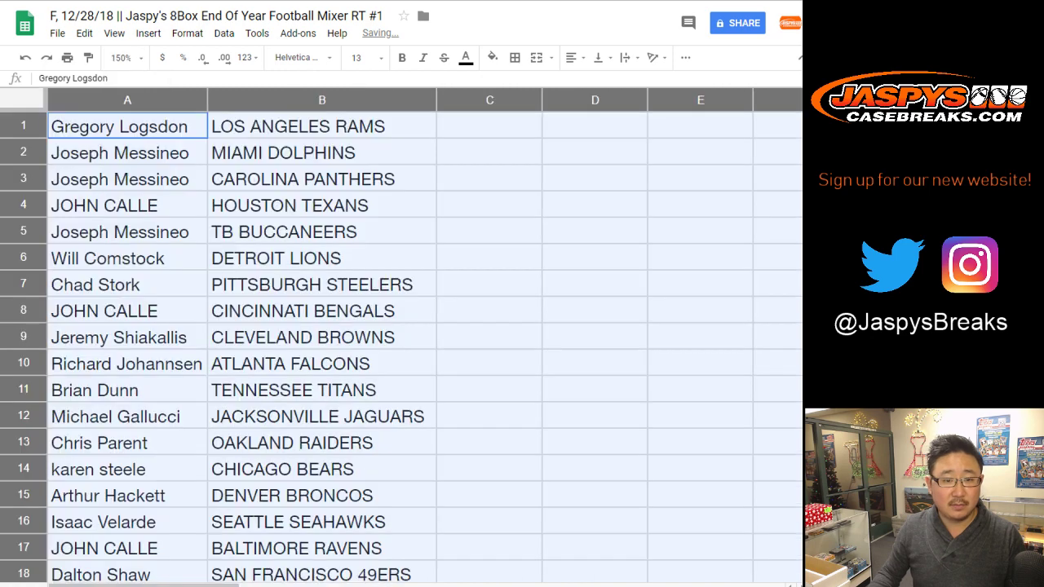
Step: Highlight rows 1 to 11 one at a time to read out each participant's team
left_click(23, 125)
left_click(23, 152)
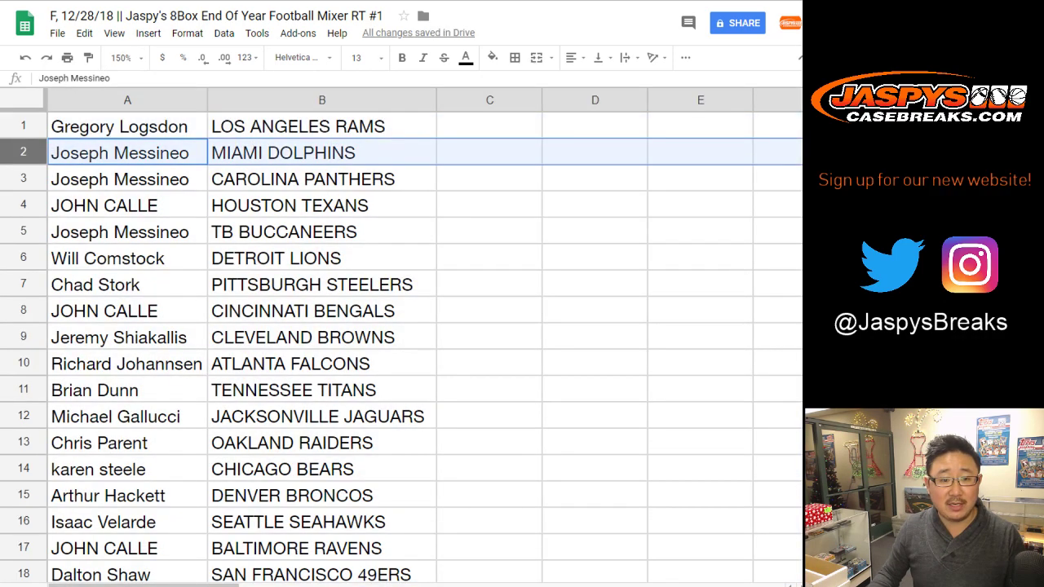
left_click(23, 179)
left_click(23, 205)
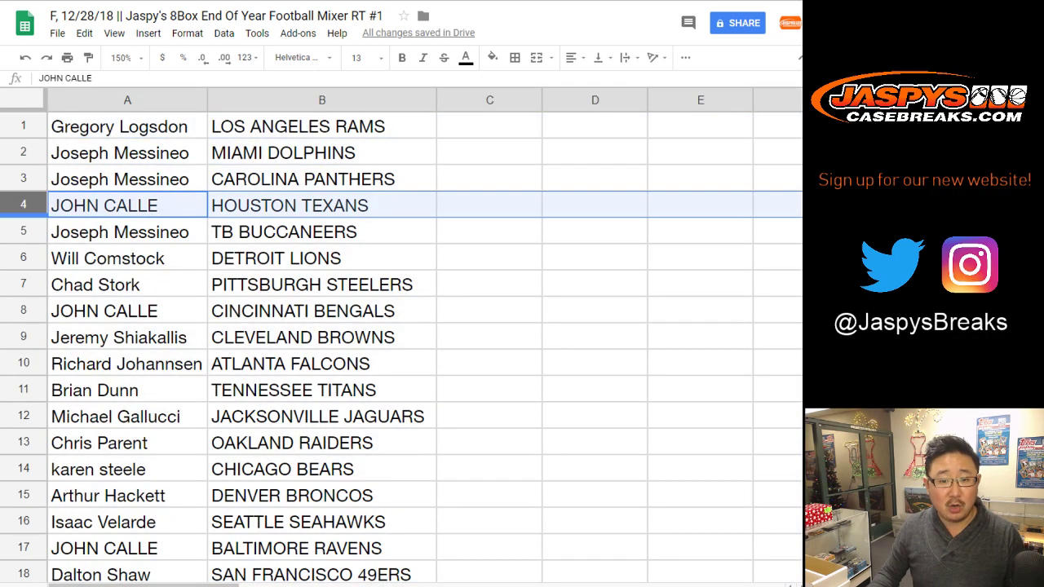
left_click(23, 232)
left_click(22, 259)
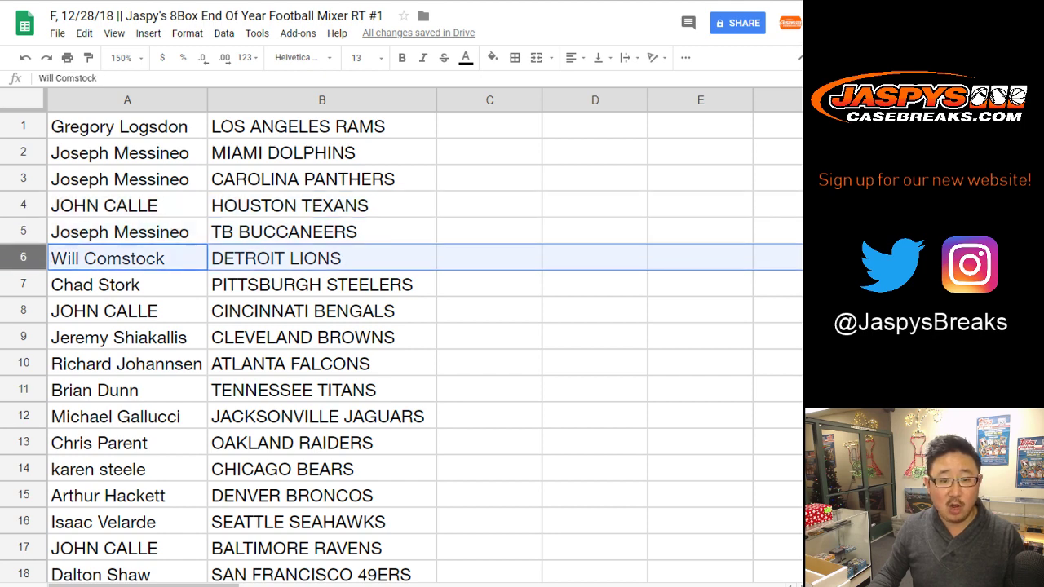
left_click(23, 285)
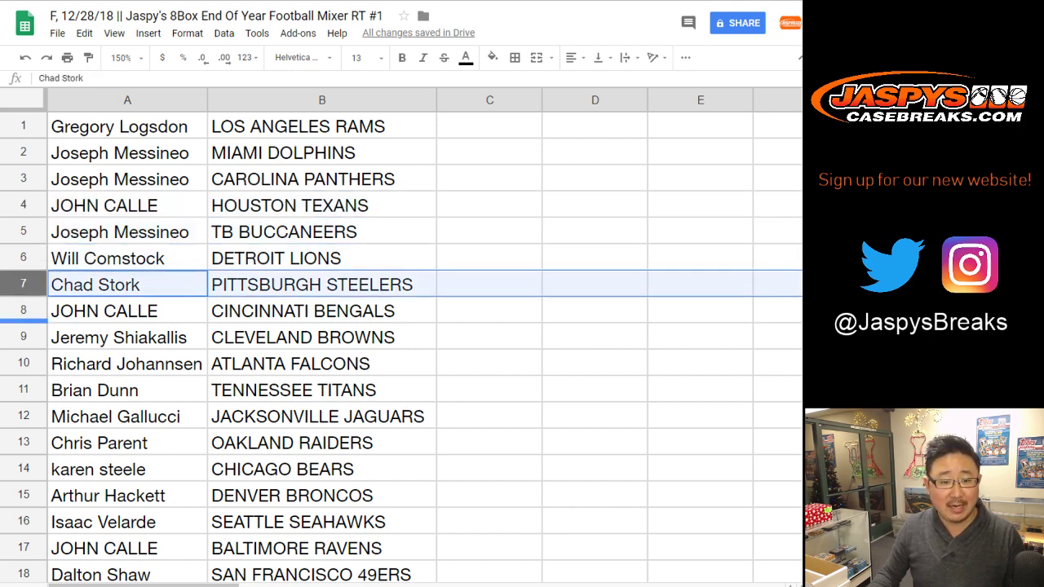
left_click(23, 311)
left_click(22, 337)
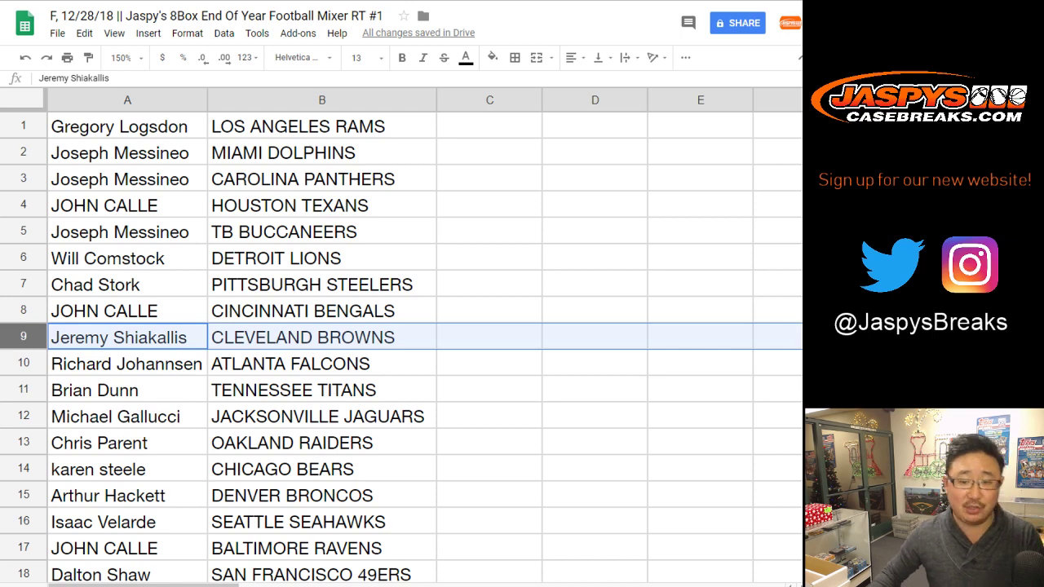
left_click(23, 364)
left_click(23, 390)
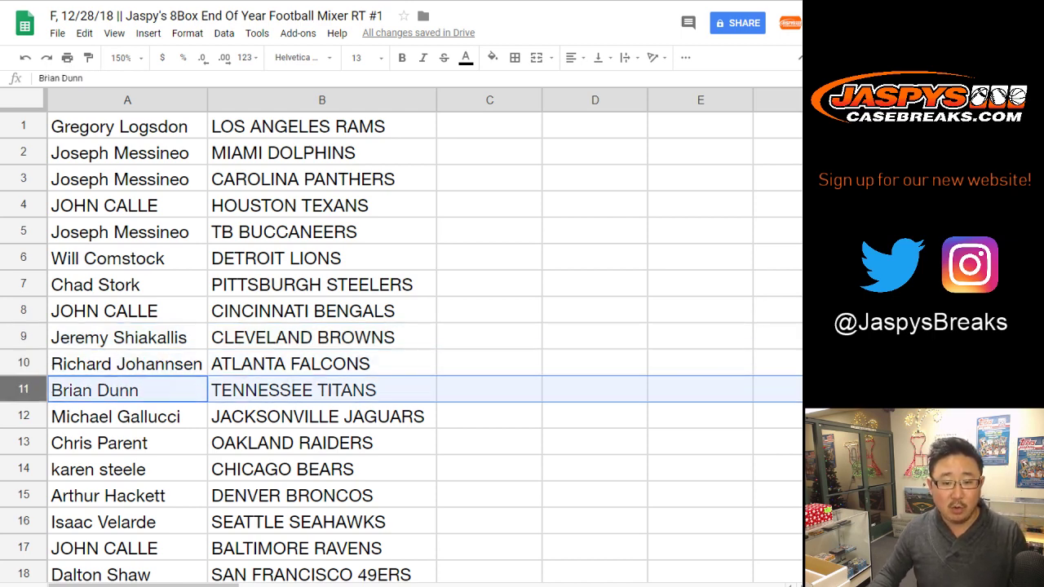
Step: Highlight rows 12 to 19 one at a time to read their participant and team pairings
scroll(22, 390, "down", 2)
scroll(23, 232, "down", 1)
left_click(23, 205)
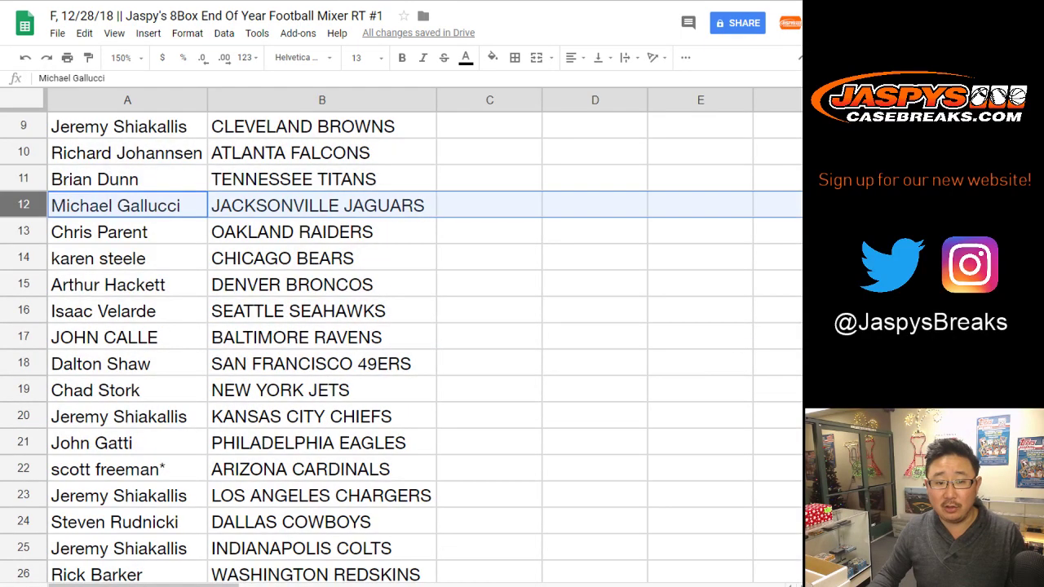
left_click(22, 231)
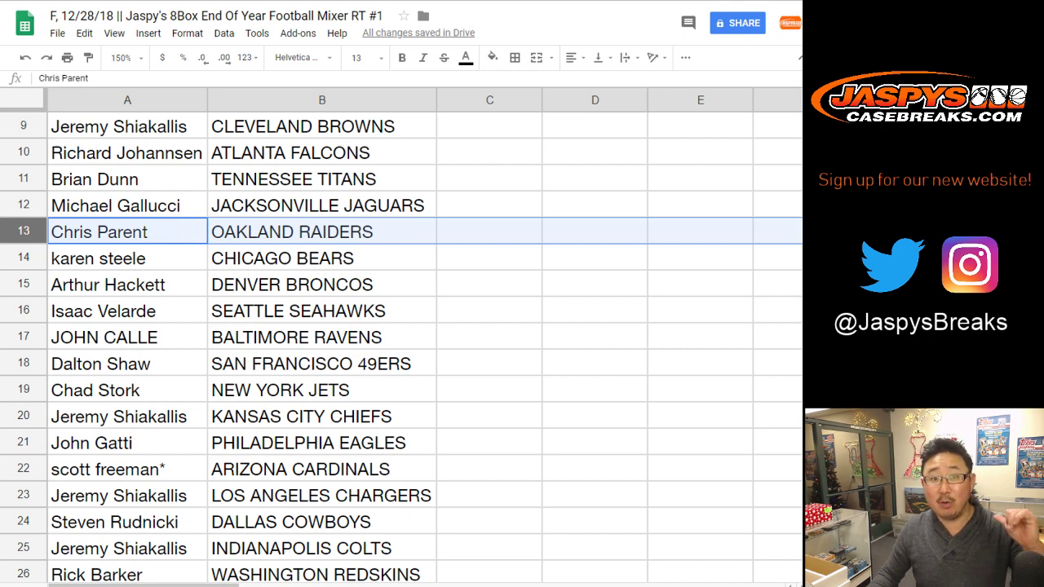
left_click(23, 257)
left_click(23, 284)
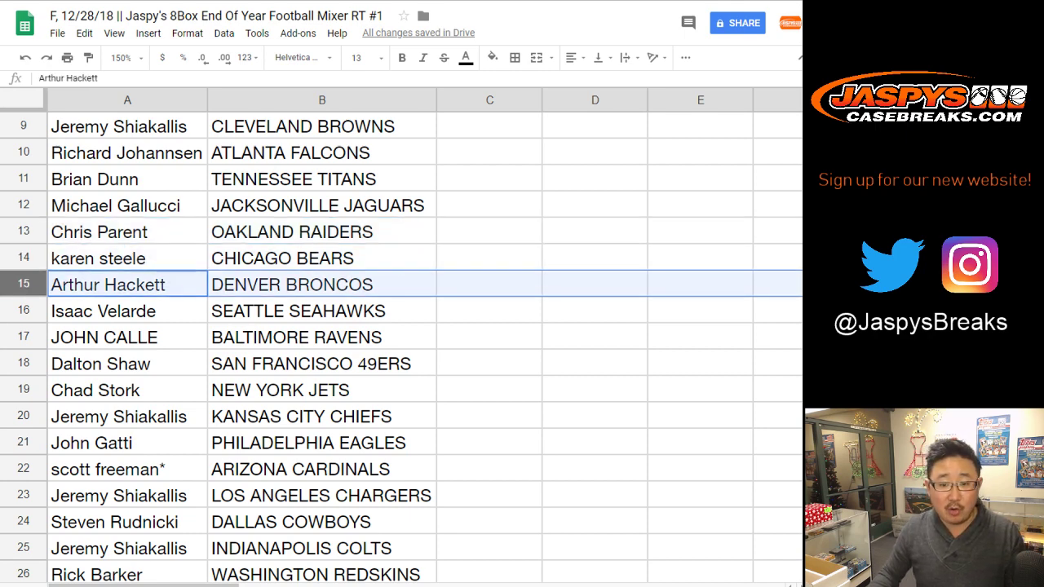
left_click(23, 310)
left_click(22, 337)
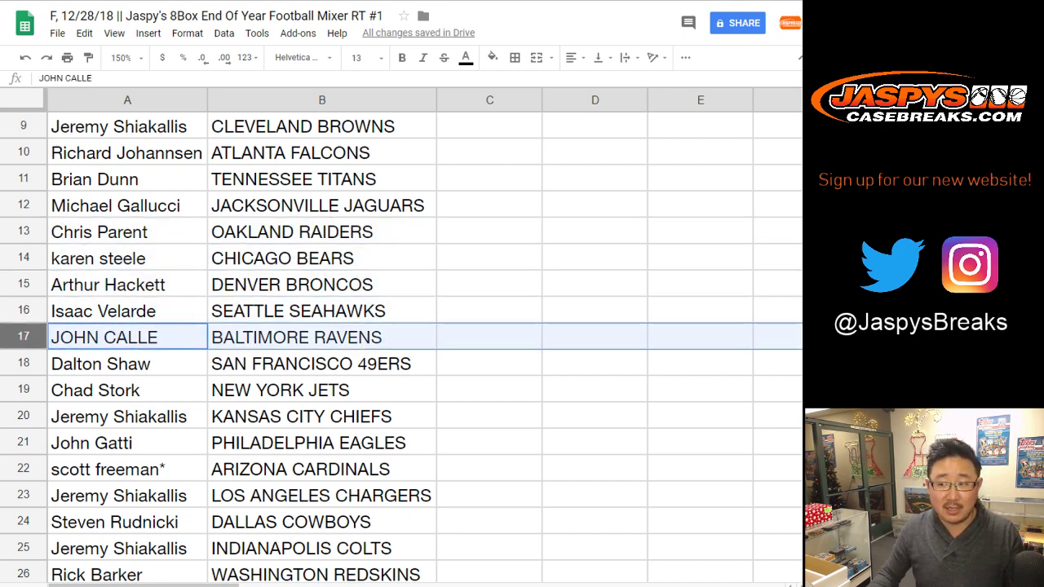
left_click(23, 363)
left_click(23, 390)
Step: Highlight rows 20 to 28 one by one to review which team each participant received
scroll(23, 390, "down", 2)
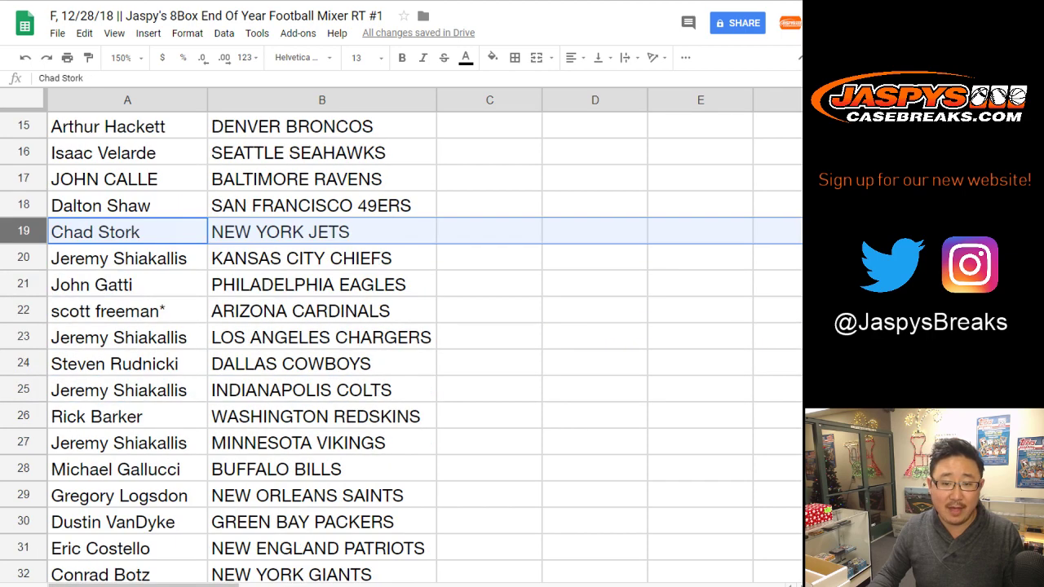
left_click(23, 258)
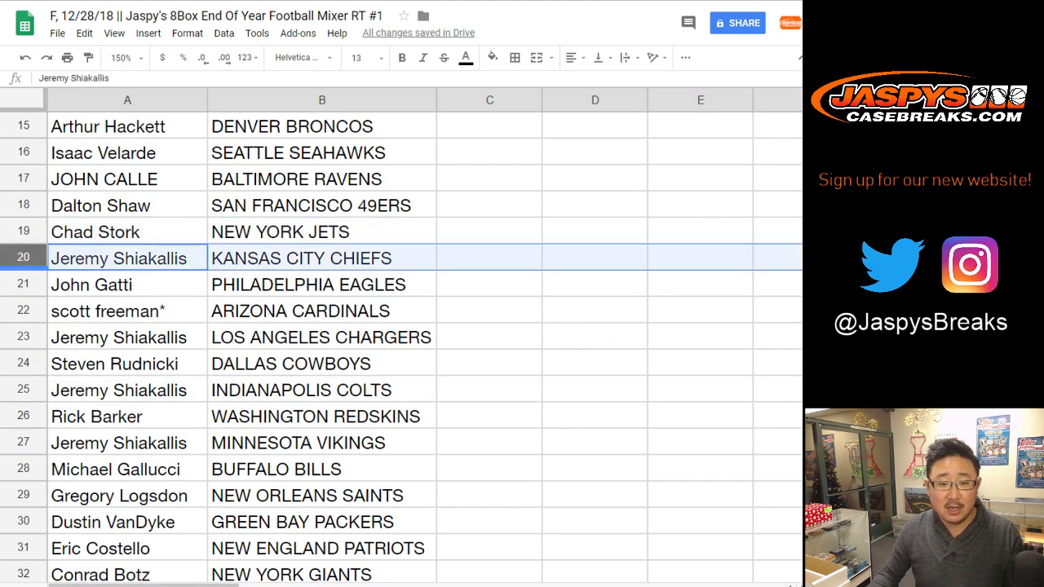
left_click(22, 284)
left_click(23, 310)
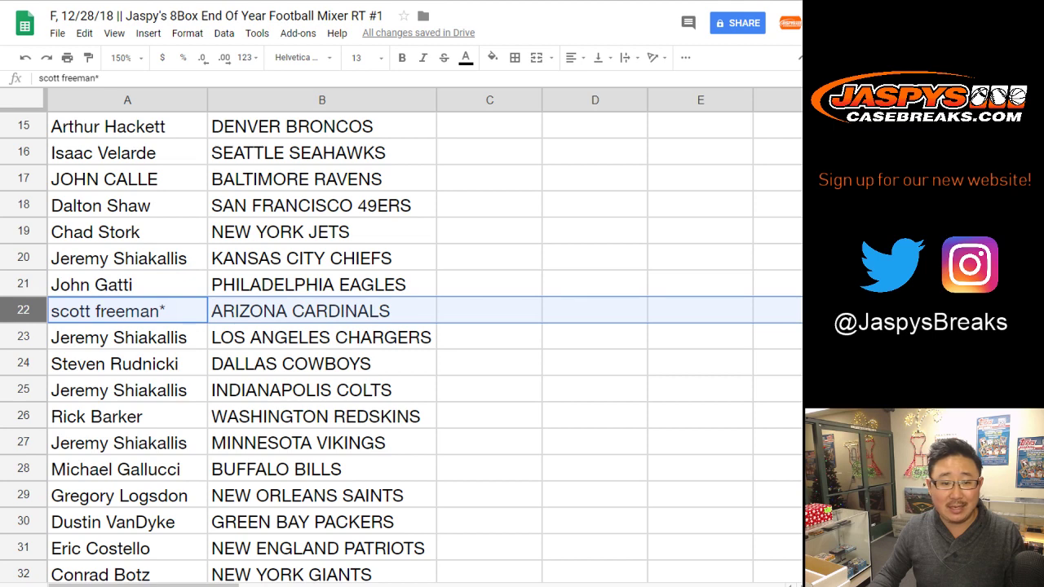
scroll(402, 343, "down", 1)
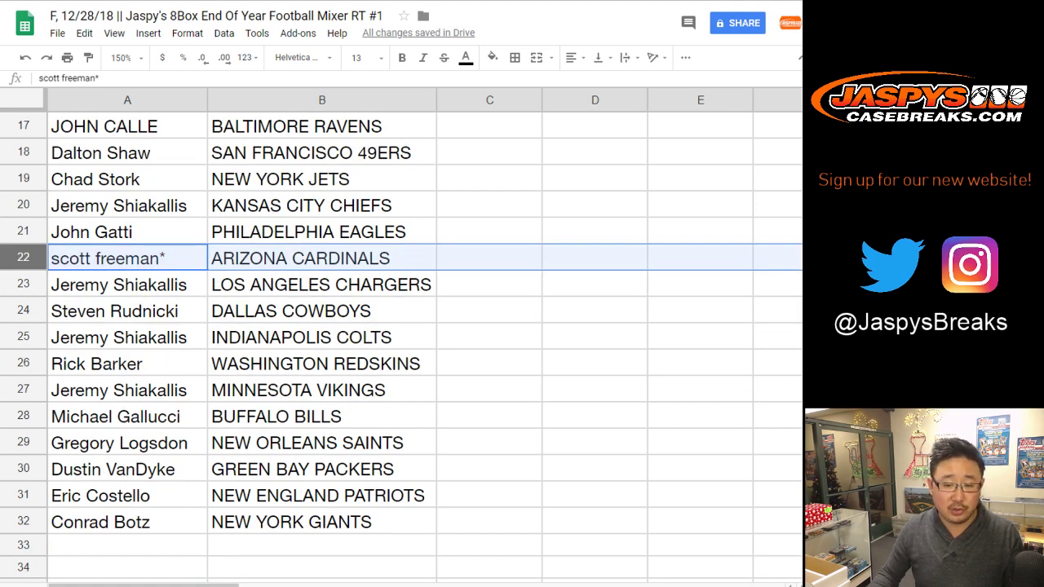
left_click(22, 284)
left_click(23, 310)
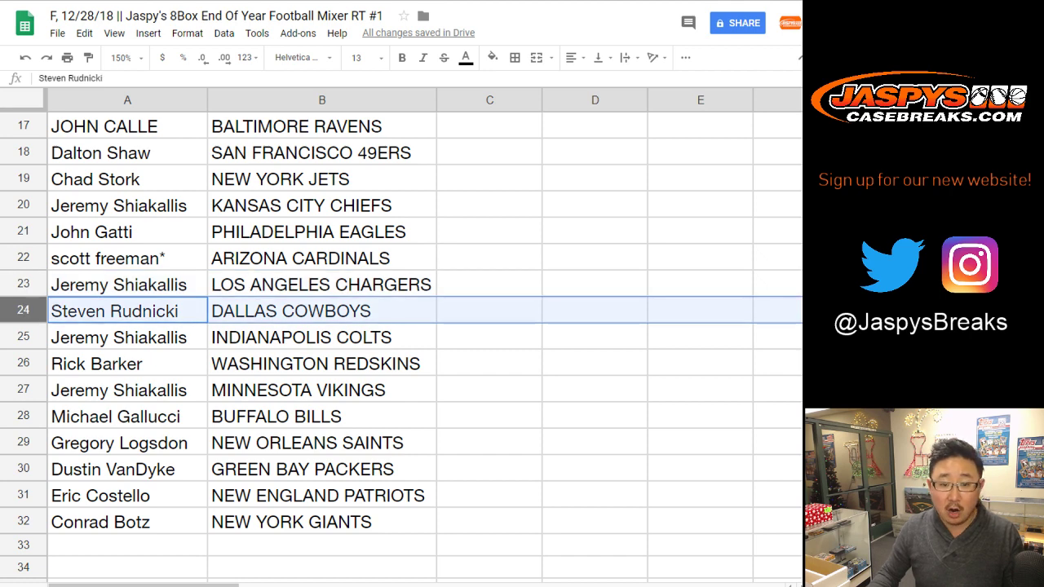
left_click(23, 337)
left_click(23, 363)
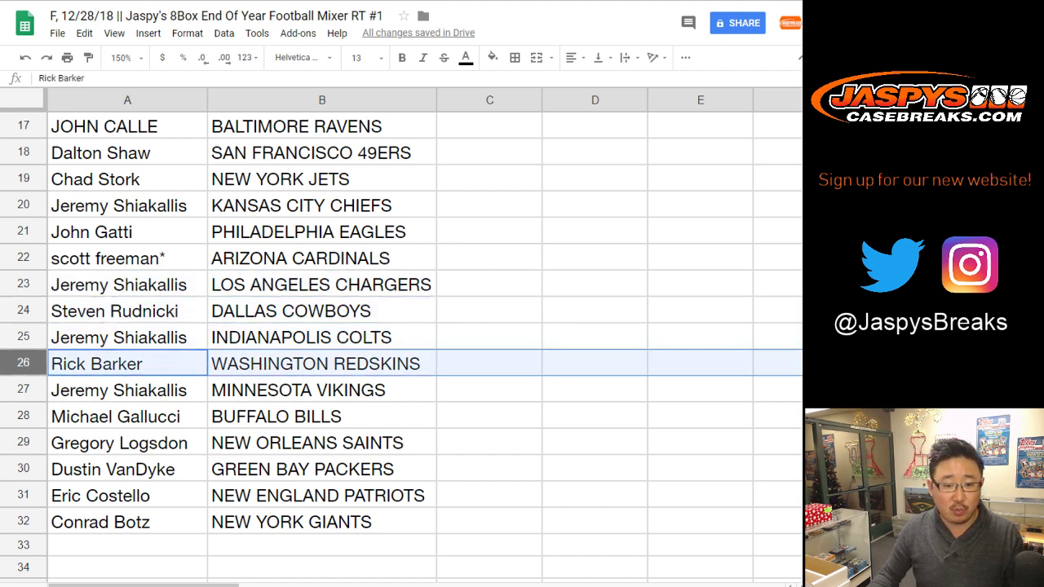
left_click(23, 390)
left_click(24, 416)
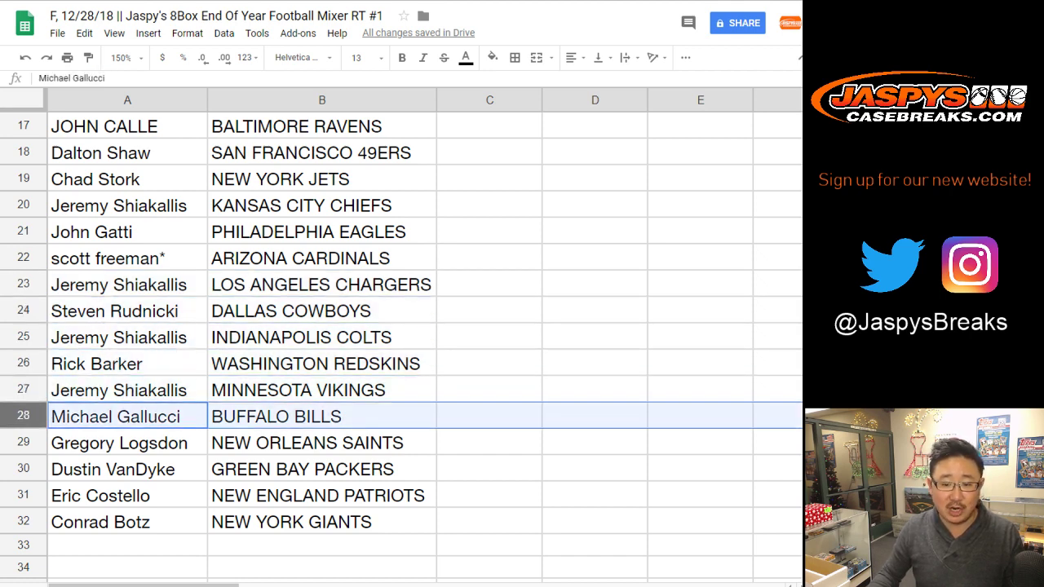
Step: Highlight rows 29 to 32 one at a time to read out the remaining participant and team pairings
scroll(23, 416, "down", 2)
left_click(23, 284)
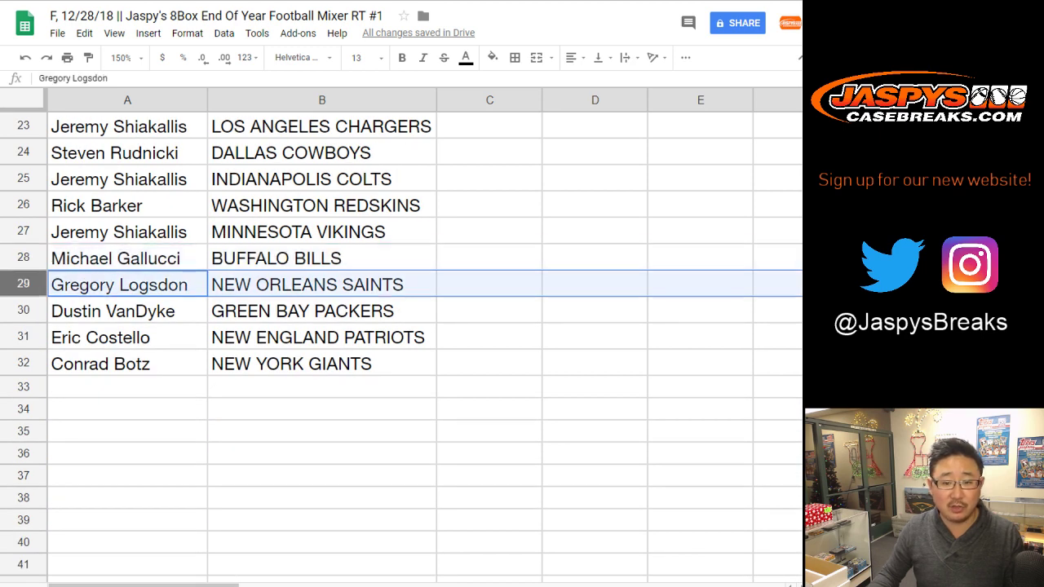
left_click(23, 310)
left_click(23, 337)
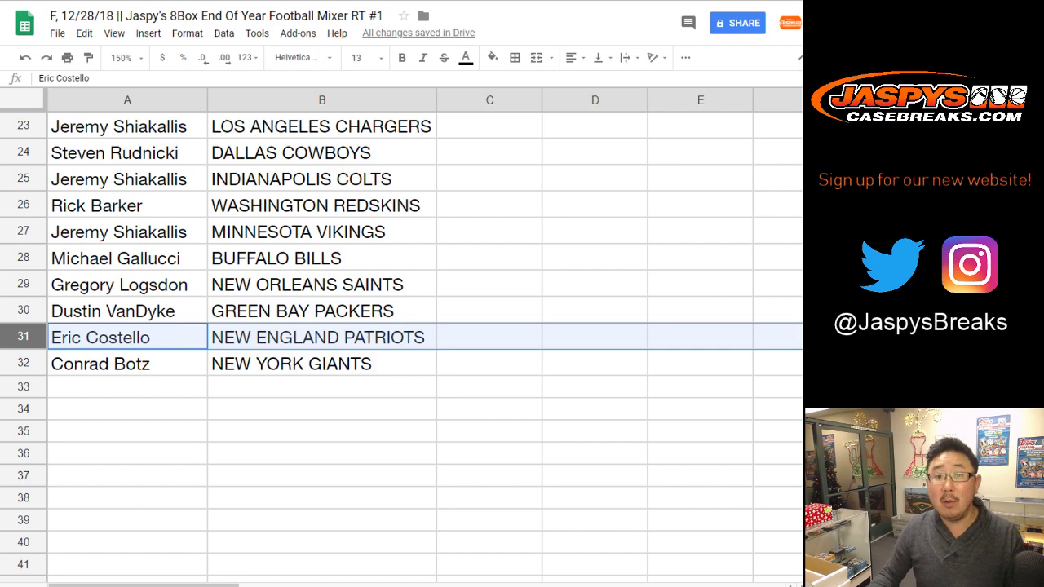
left_click(22, 363)
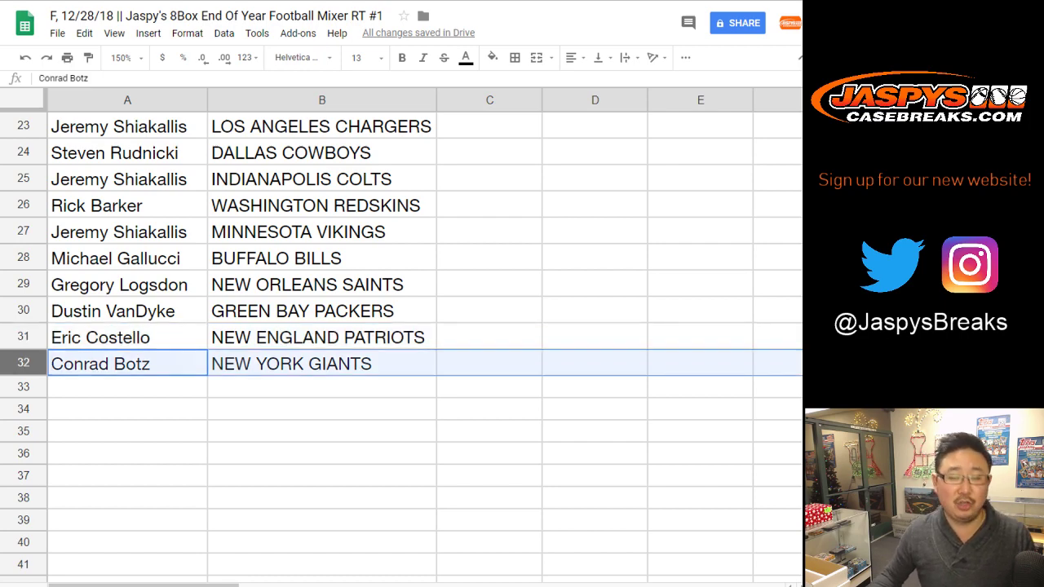
Step: Sort the whole sheet alphabetically from A to Z by the team names in column B
scroll(326, 326, "up", 7)
left_click(343, 99)
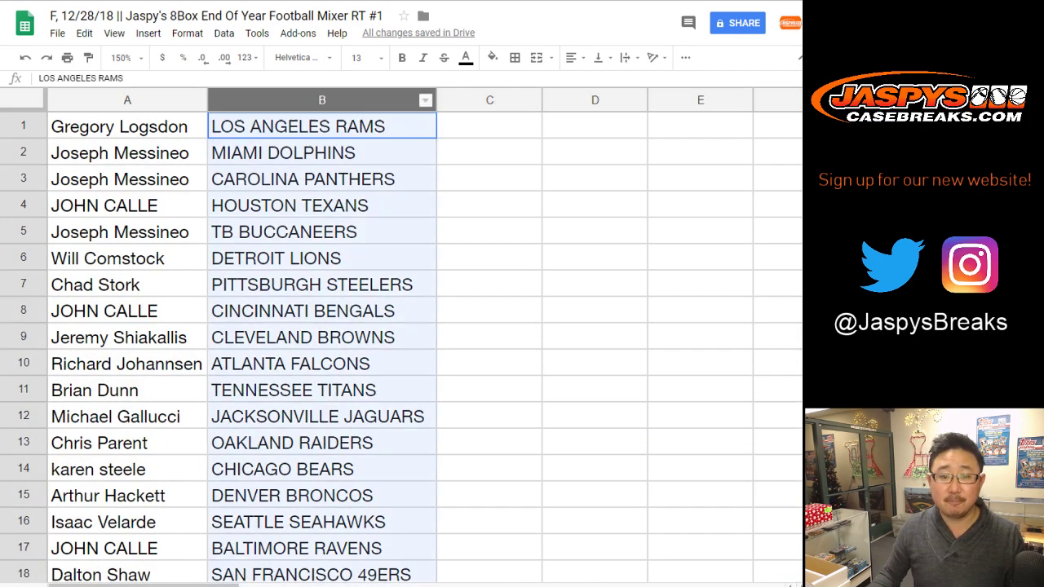
left_click(224, 33)
left_click(269, 57)
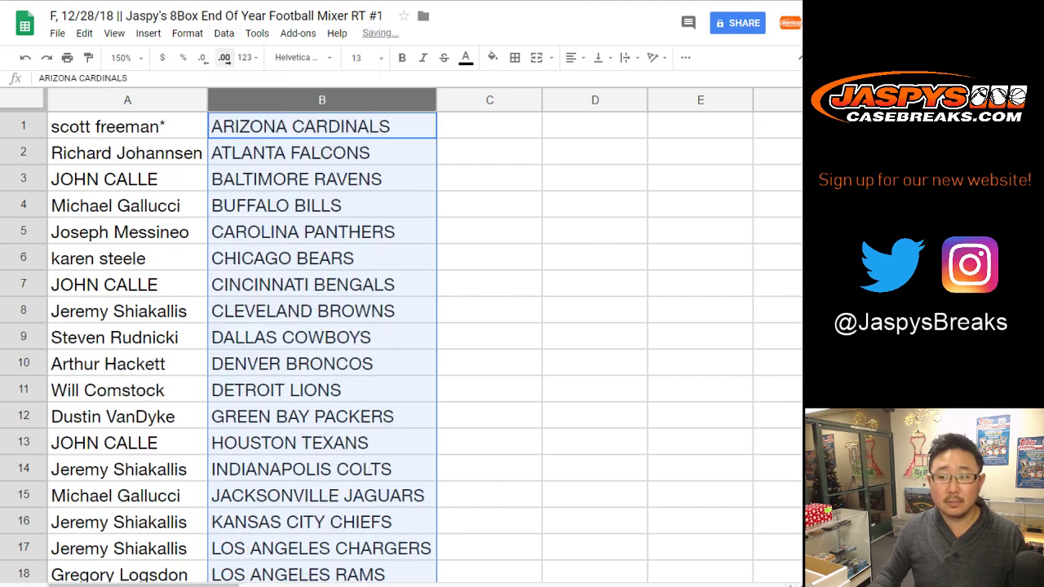
Step: Apply all borders to the pairings in A1:B32 and center their text horizontally
left_click(127, 126)
scroll(245, 327, "down", 9)
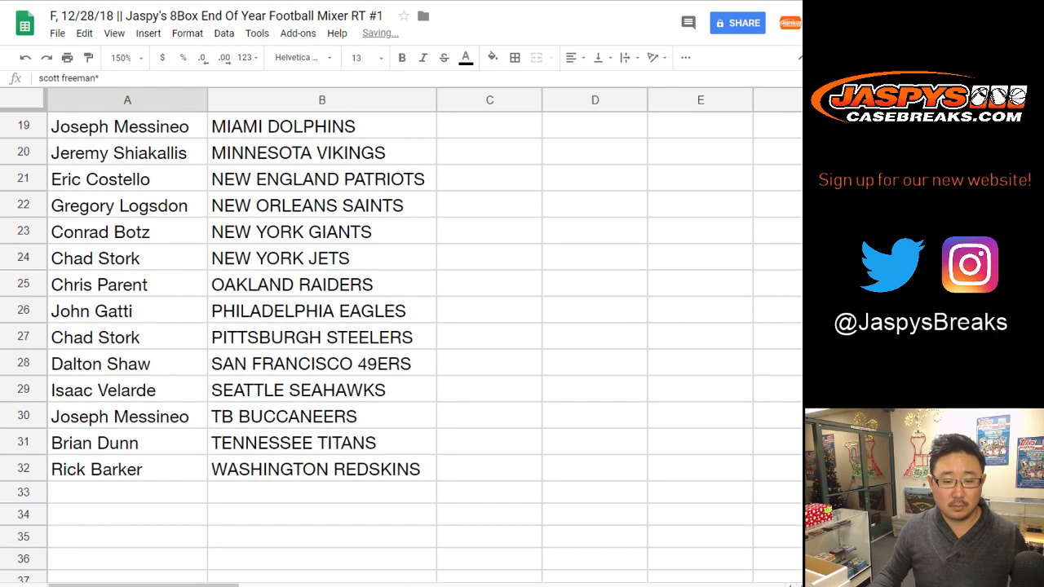
left_click(322, 469, "shift")
scroll(245, 326, "up", 6)
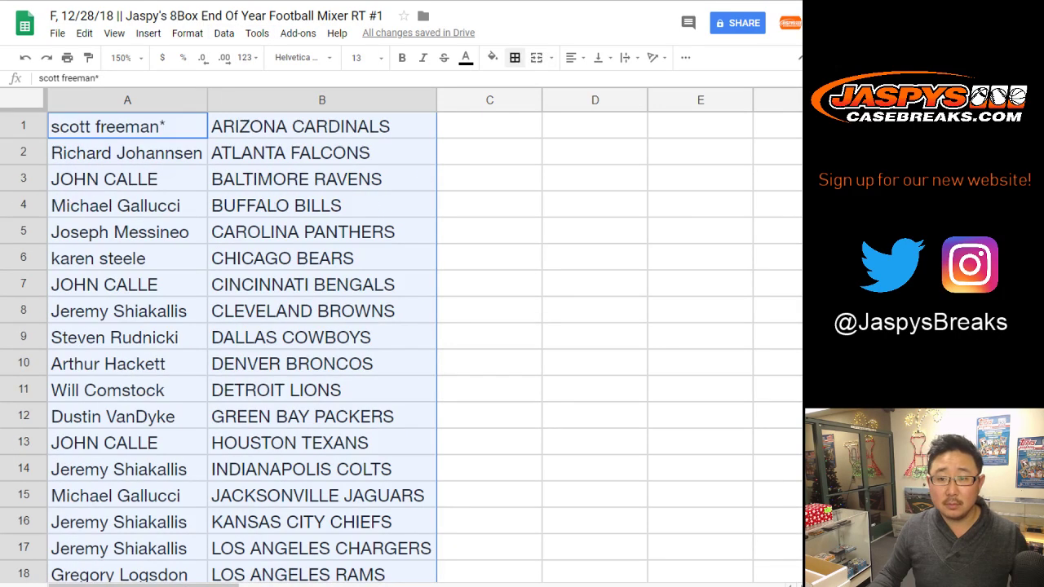
left_click(515, 57)
left_click(517, 85)
left_click(571, 57)
left_click(594, 81)
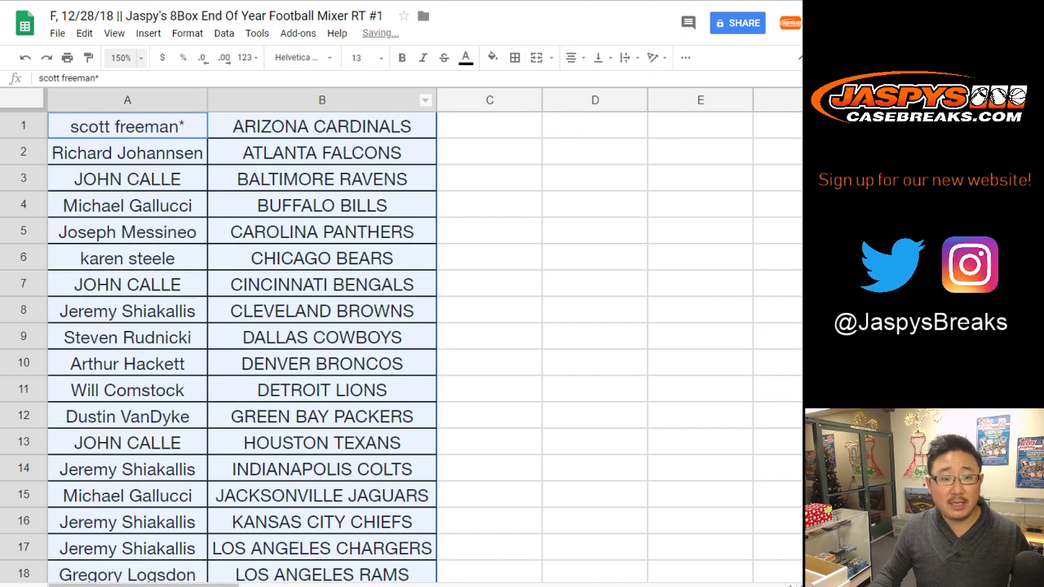
Step: Set the sheet zoom to 85% and deselect the table by selecting cell C1
left_click(121, 57)
type("85")
key("Return")
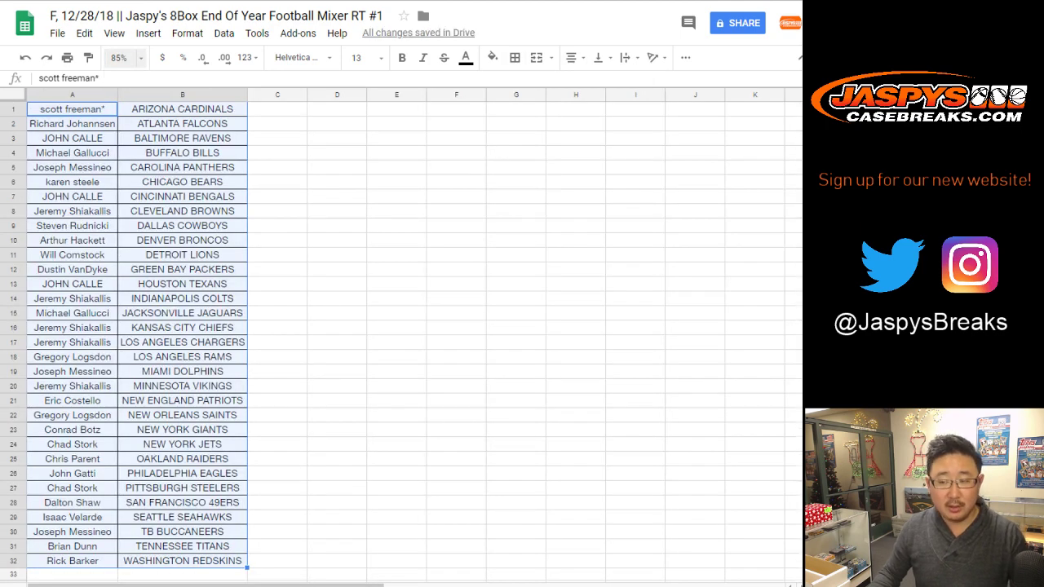
left_click(277, 109)
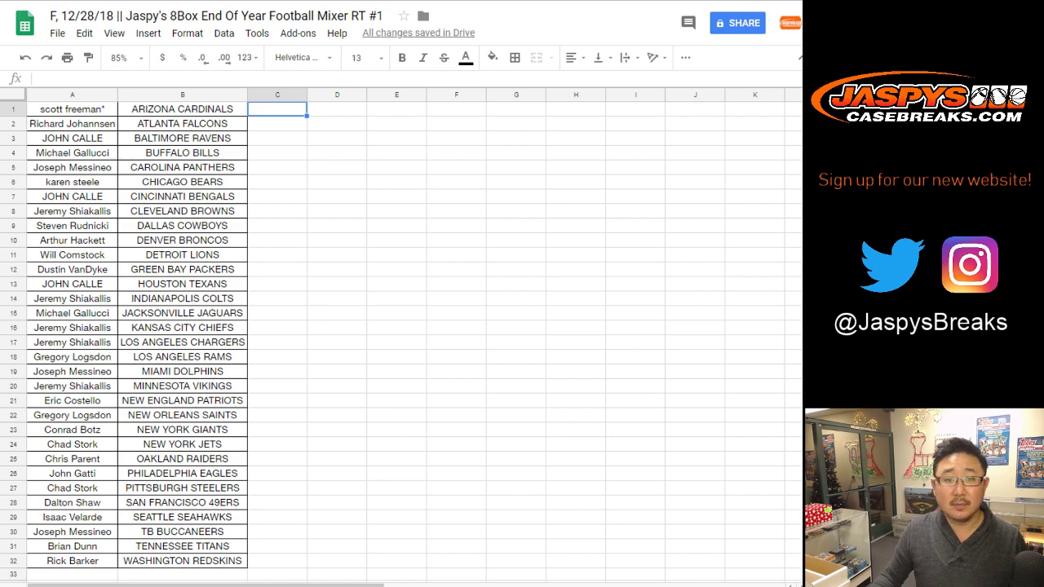
Step: Switch to the mixer's product page and highlight the 2011 Playoff Contenders, 2014 Limited and 2014 Totally Certified entries to read them out
key("ctrl+Tab")
scroll(402, 327, "down", 3)
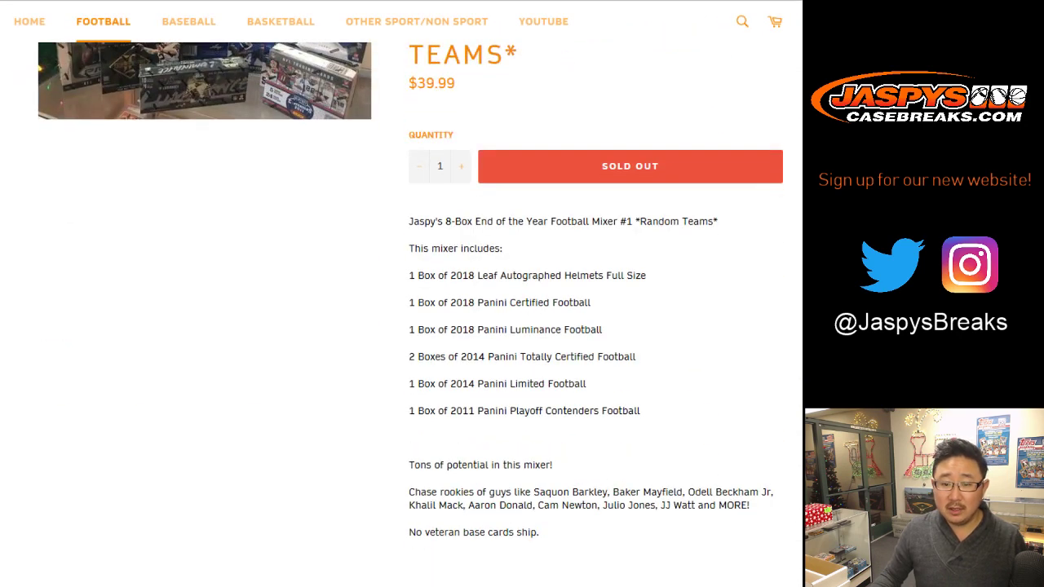
left_click_drag(438, 410, 642, 438)
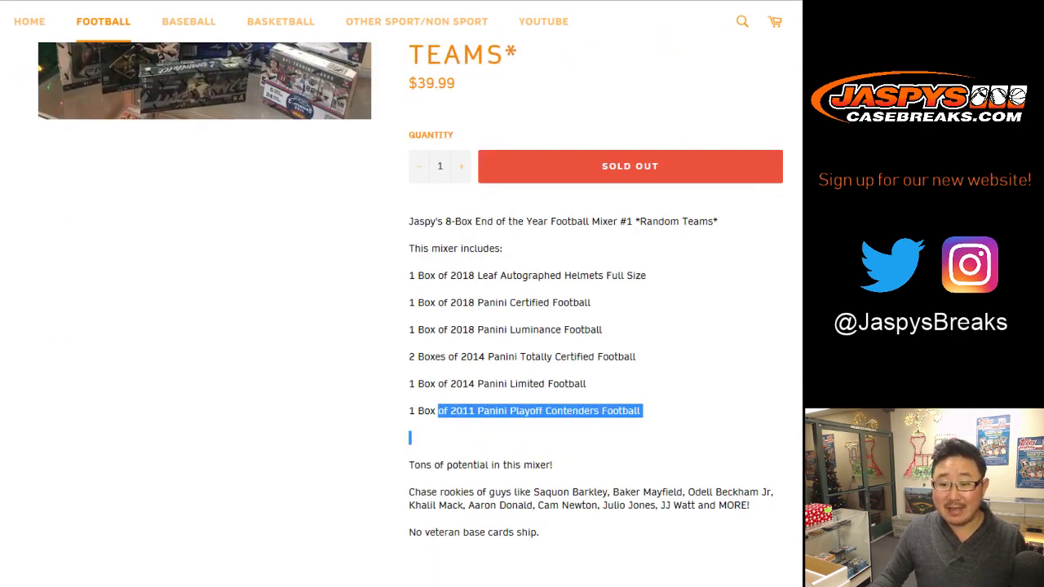
left_click(642, 438)
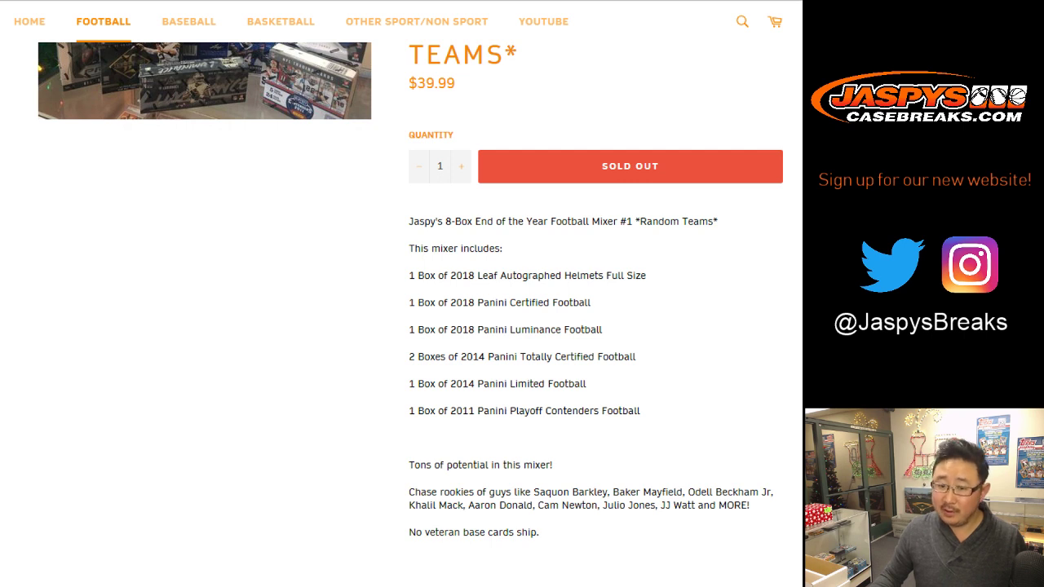
left_click_drag(450, 383, 585, 384)
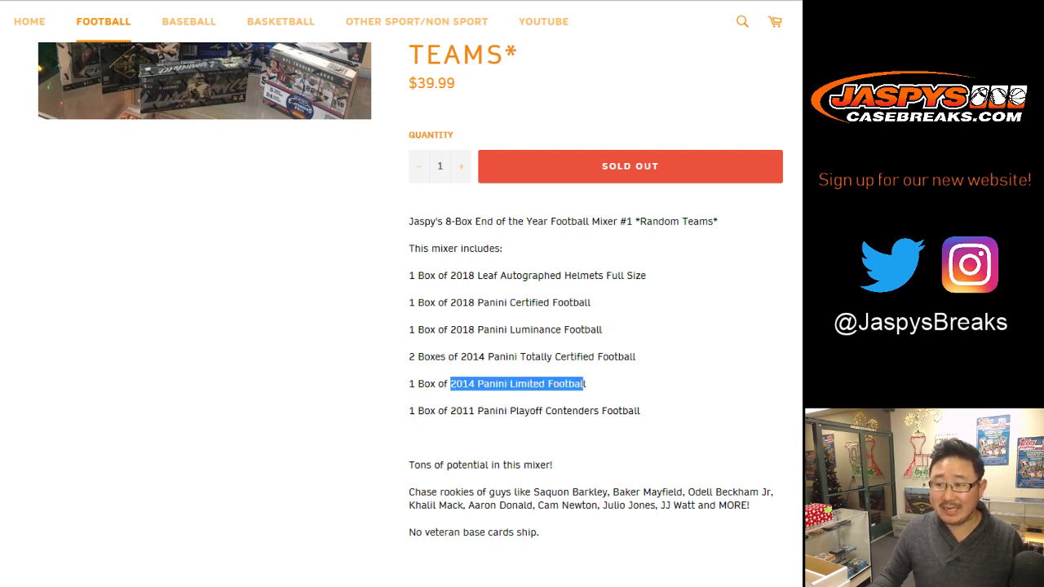
left_click_drag(461, 357, 606, 357)
left_click(606, 356)
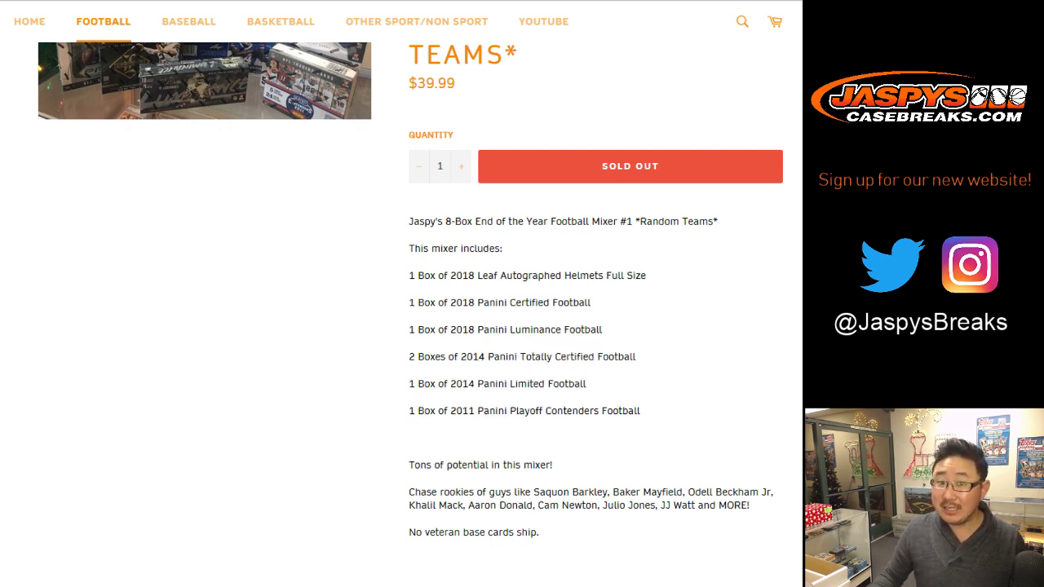
Step: Highlight the 2018 Luminance, 2018 Certified and 2018 Leaf Autographed Helmets entries in the product description to read them out
left_click_drag(450, 329, 562, 329)
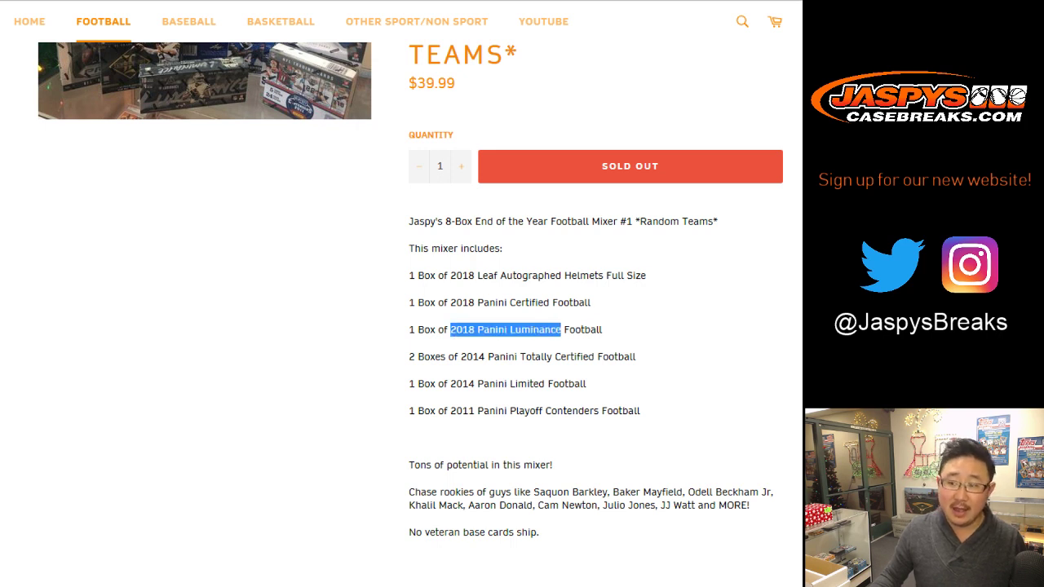
left_click_drag(462, 303, 583, 330)
left_click_drag(506, 303, 593, 303)
left_click(595, 302)
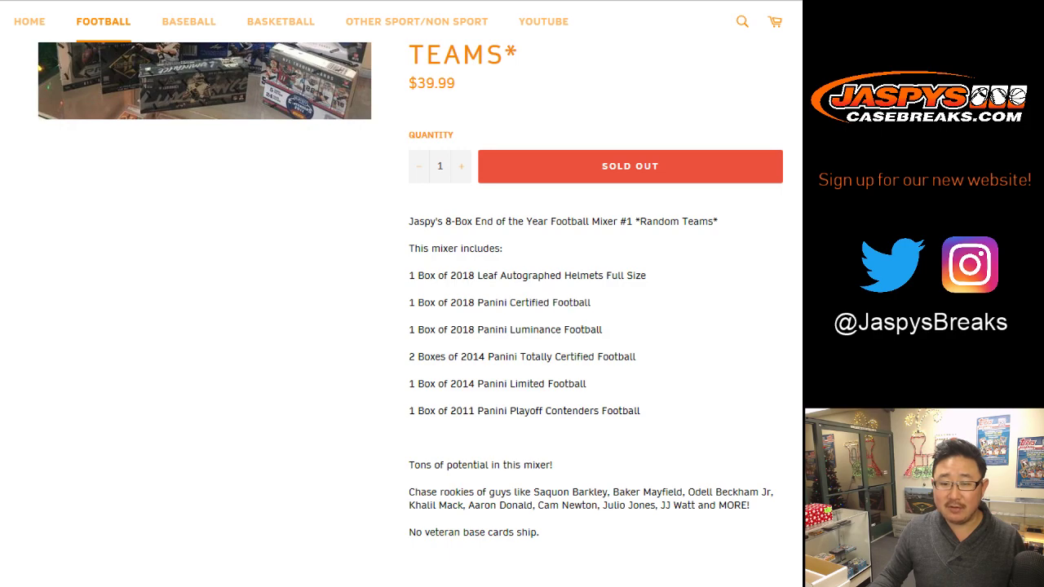
left_click_drag(429, 276, 591, 276)
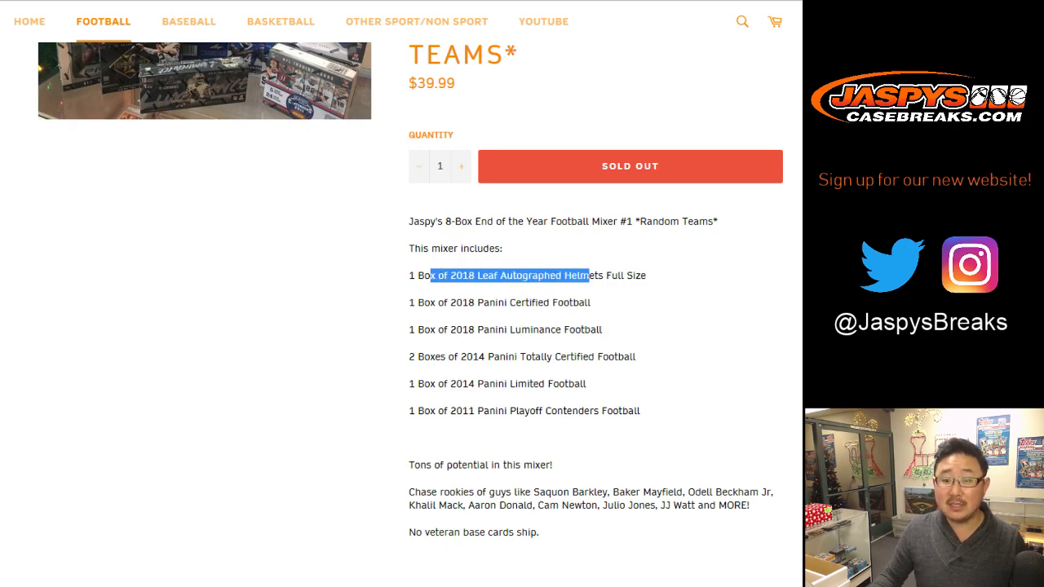
left_click(590, 276)
scroll(402, 294, "up", 4)
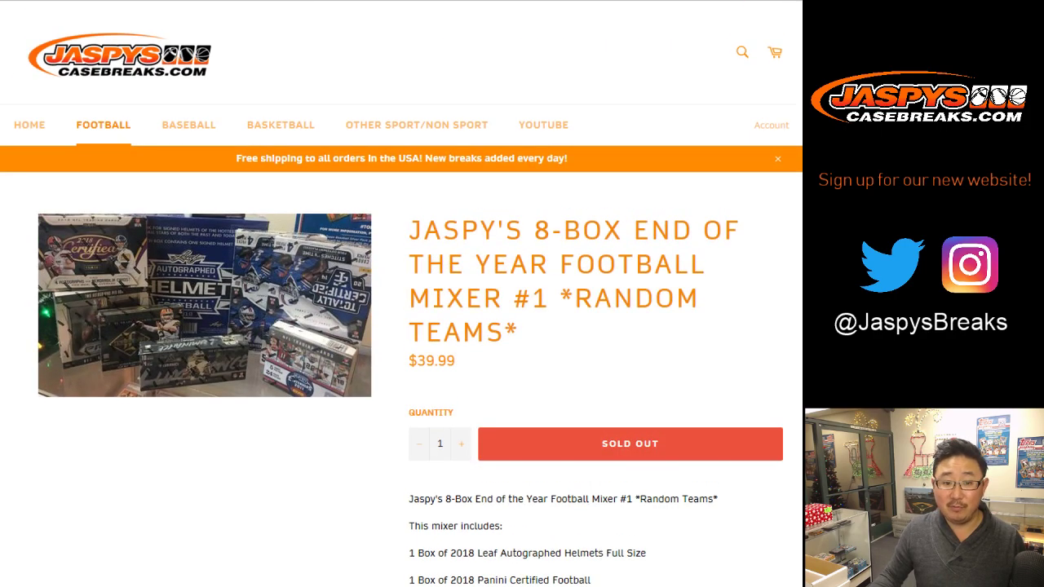
Step: View the enlarged product photo of the boxes, close it, and return to the pairings spreadsheet
left_click(221, 305)
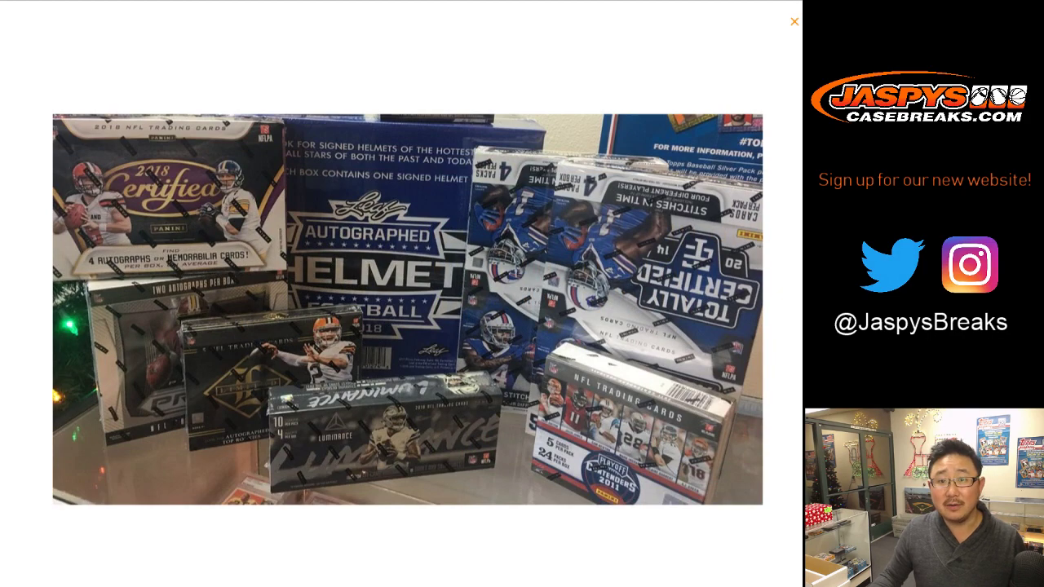
key("Escape")
key("ctrl+Tab")
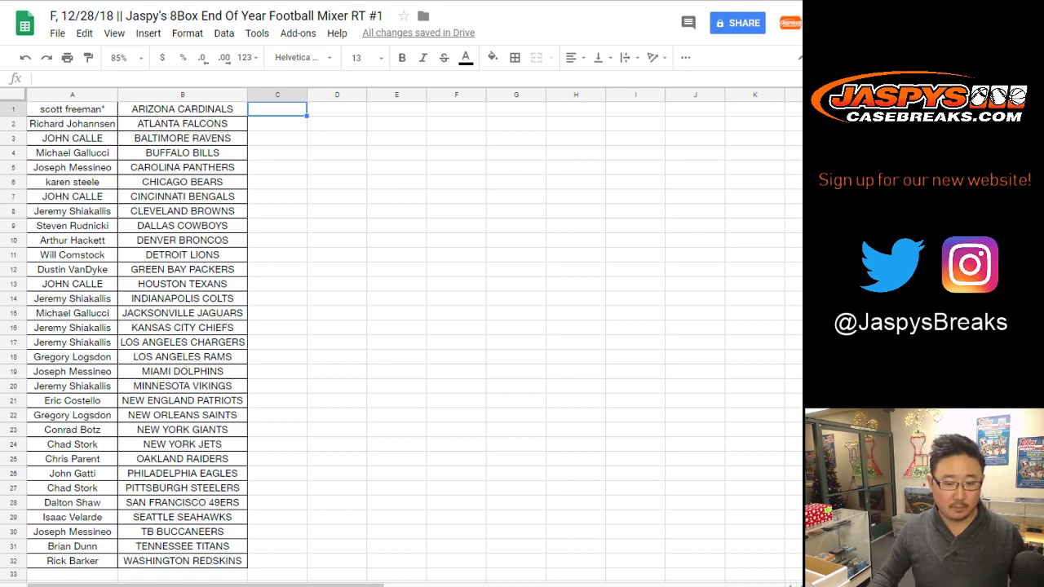
Step: Move the participant names of the TB Buccaneers and Washington Redskins rows from A30 and A32 to C30 and C32
left_click(13, 532)
left_click(13, 561, "ctrl")
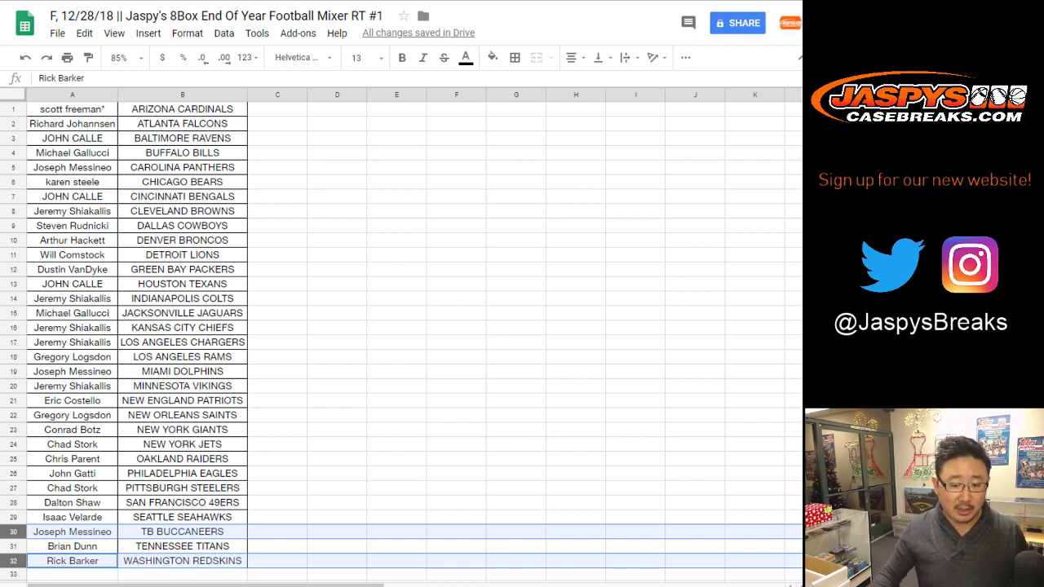
left_click(72, 532)
key("ctrl+c")
left_click(278, 532)
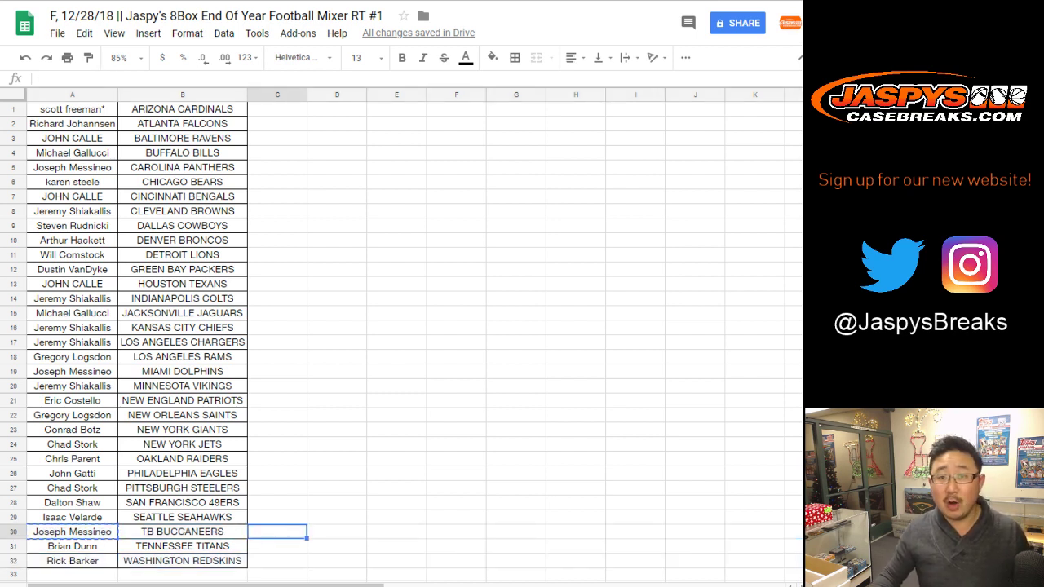
key("ctrl+v")
left_click(72, 562)
key("ctrl+x")
left_click(278, 561)
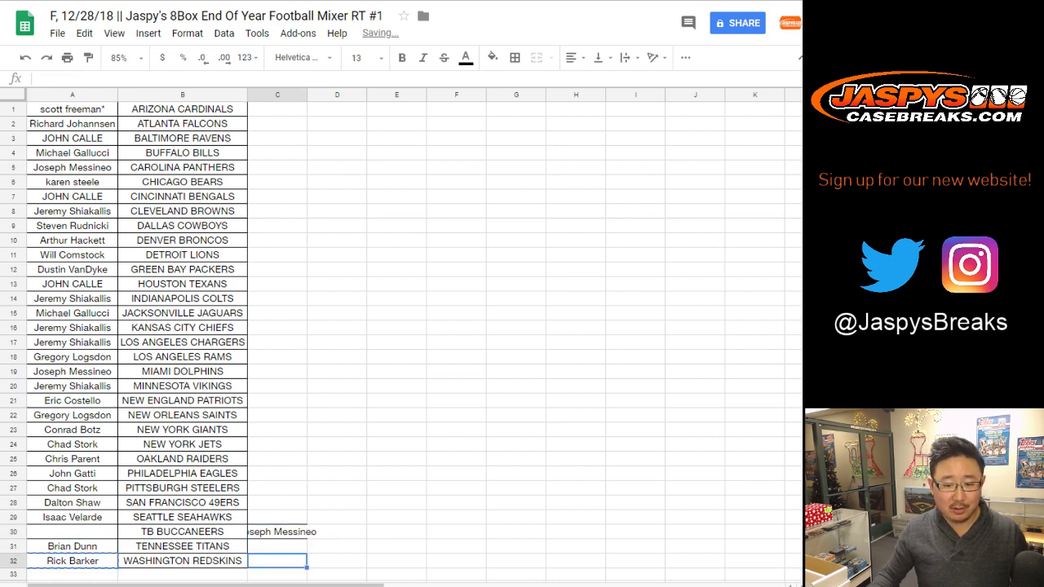
key("ctrl+v")
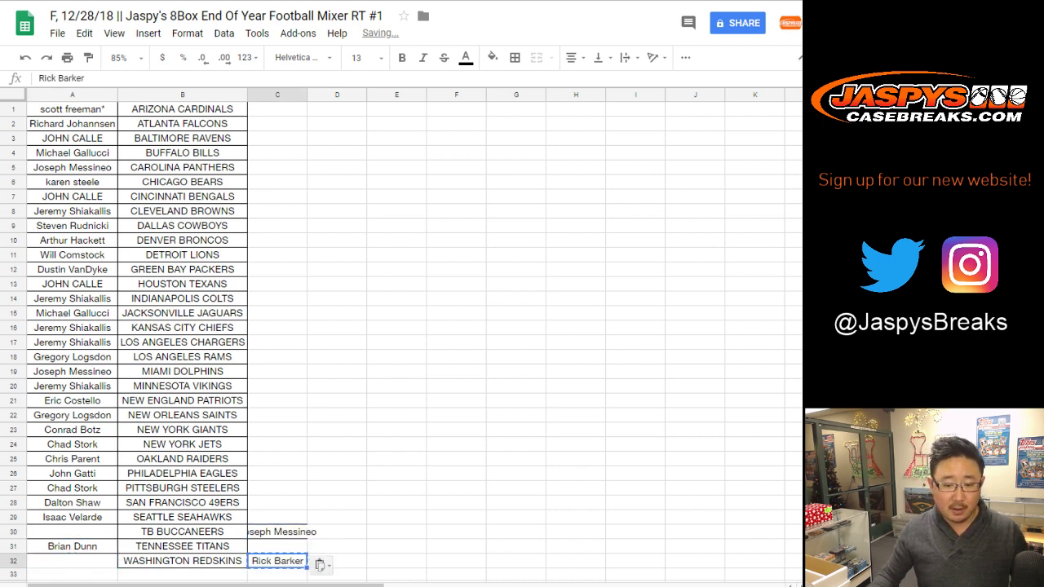
Step: Move the participant name from C32 into A30 and mark the team in B30 as "TB BUCCANEERS-T"
left_click(73, 532)
key("ctrl+v")
double_click(182, 532)
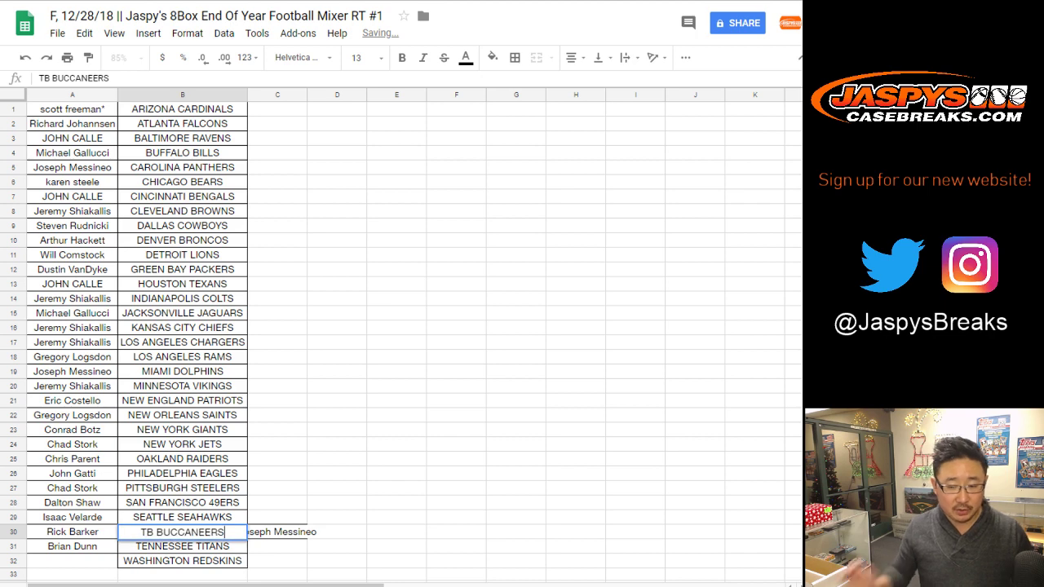
type("-T")
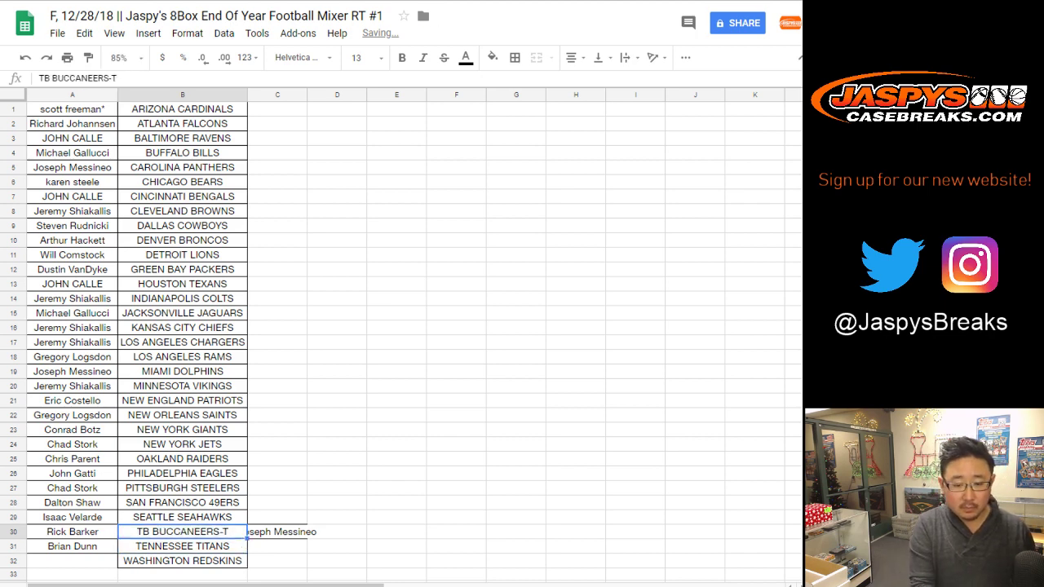
Step: Move the participant name from C30 into A32 and mark the team in B32 as "WASHINGTON REDSKINS-T"
key("Tab")
key("ctrl+c")
key("Down")
key("Down")
key("Left")
key("Left")
key("ctrl+v")
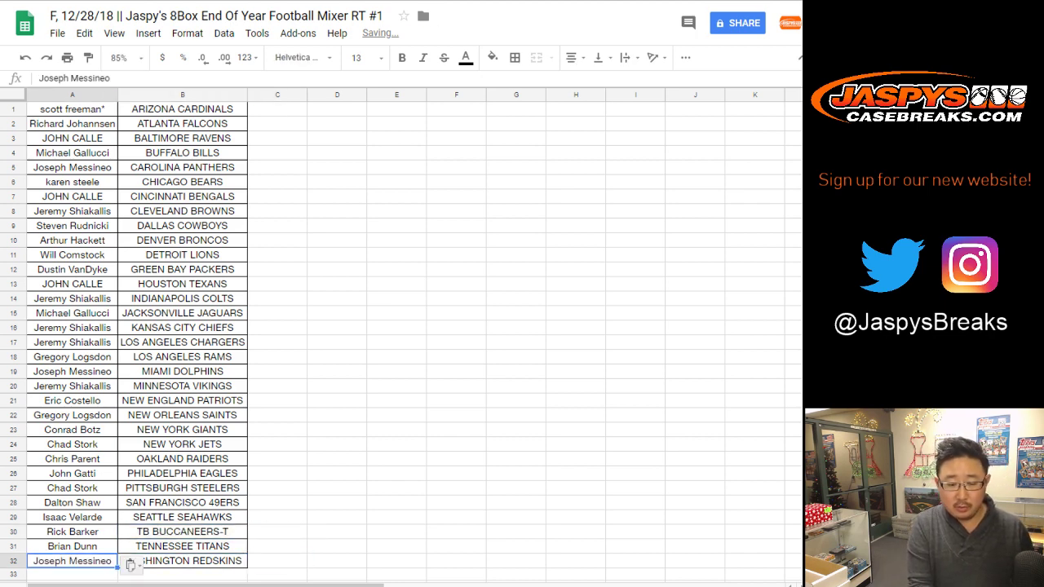
key("Right")
key("F2")
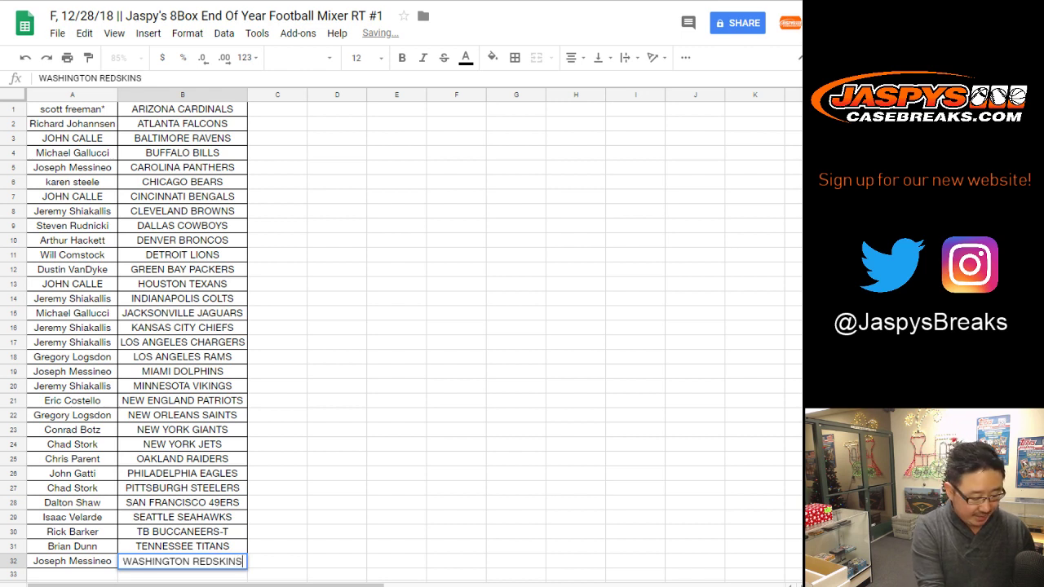
type("-T")
key("Return")
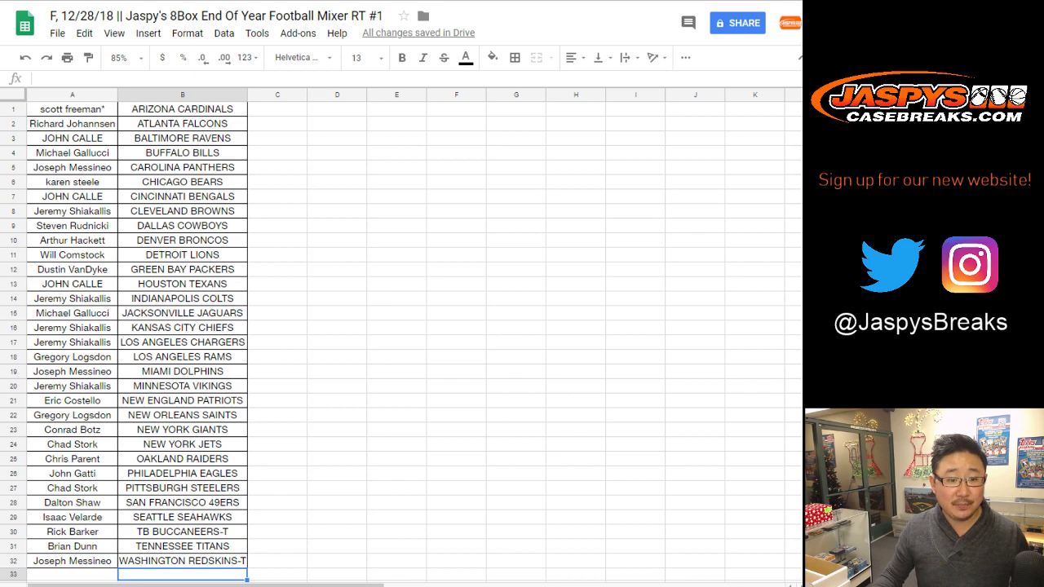
Step: Highlight the Cincinnati Bengals and Houston Texans rows together to review them, and clear the highlight by selecting C1
left_click(13, 197)
left_click(13, 284, "ctrl")
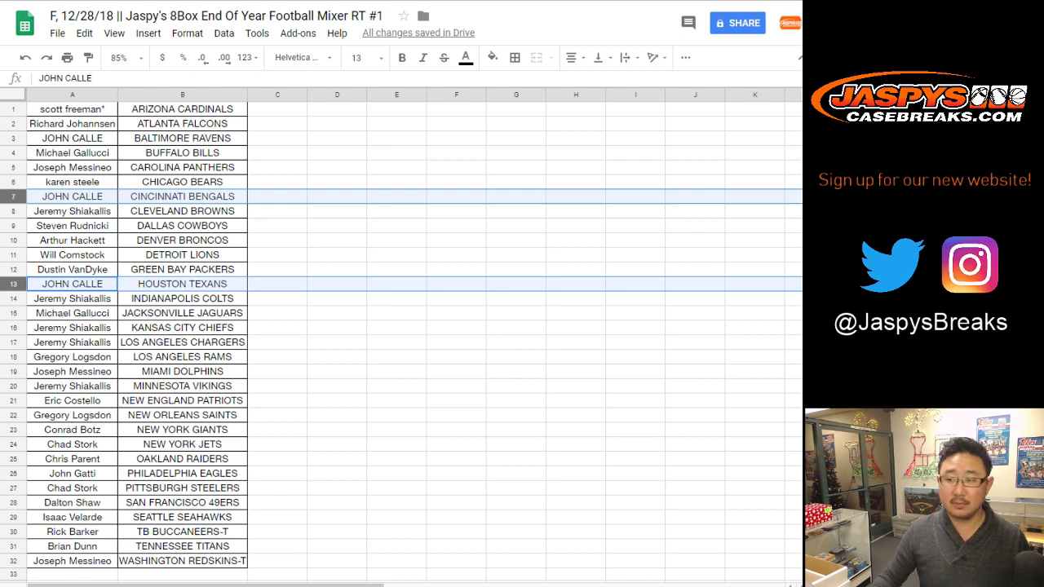
left_click(277, 110)
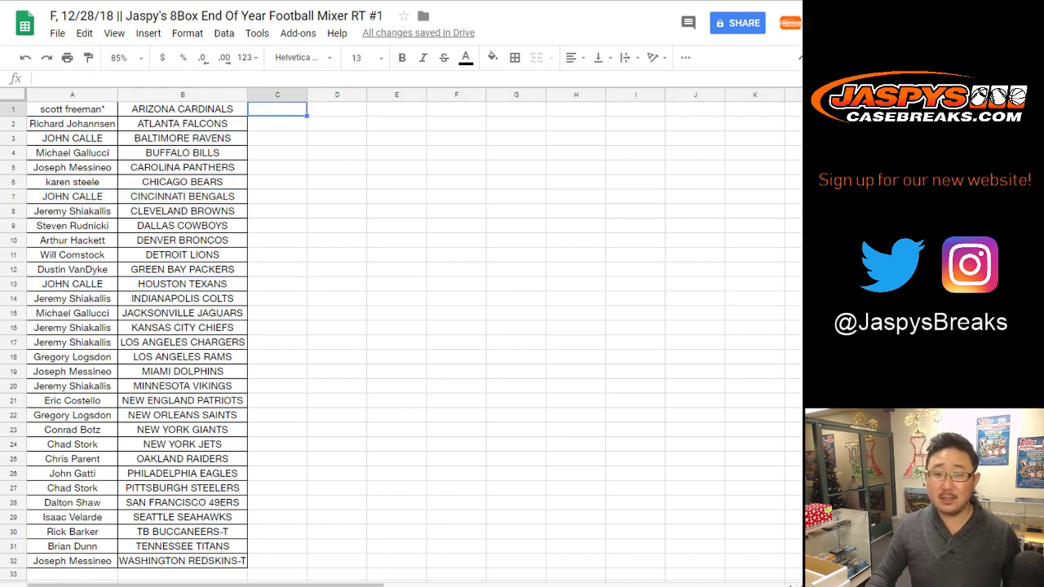